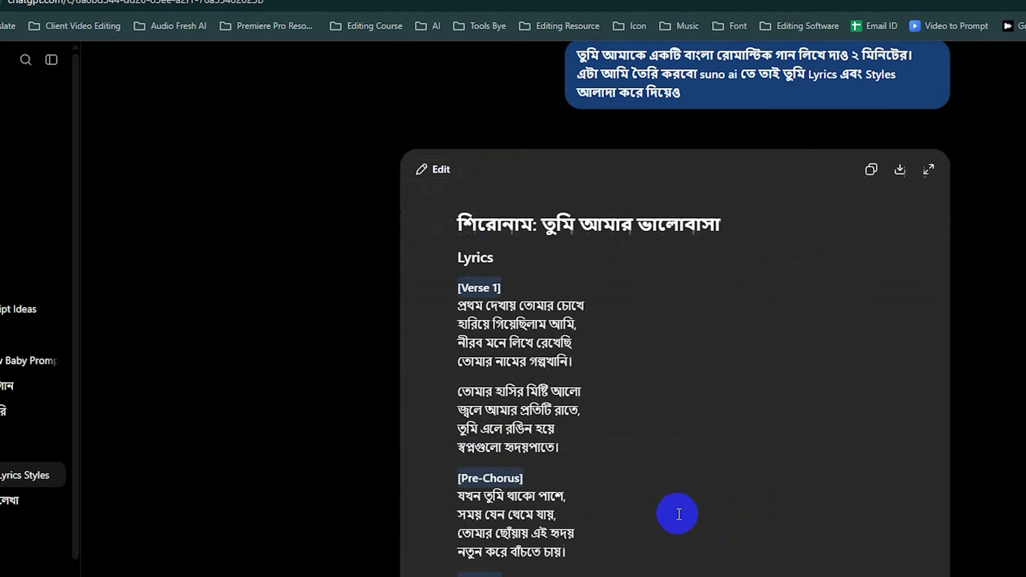
# - Search Google for "suno ai" and open the Suno AI Music Generator website
pyautogui.click(229, 13)
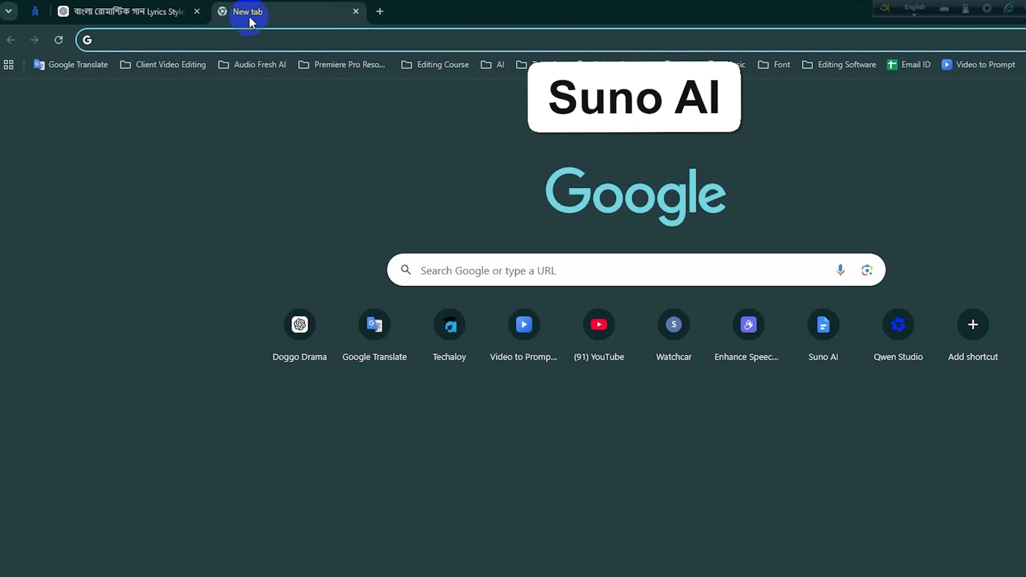
pyautogui.write('suno')
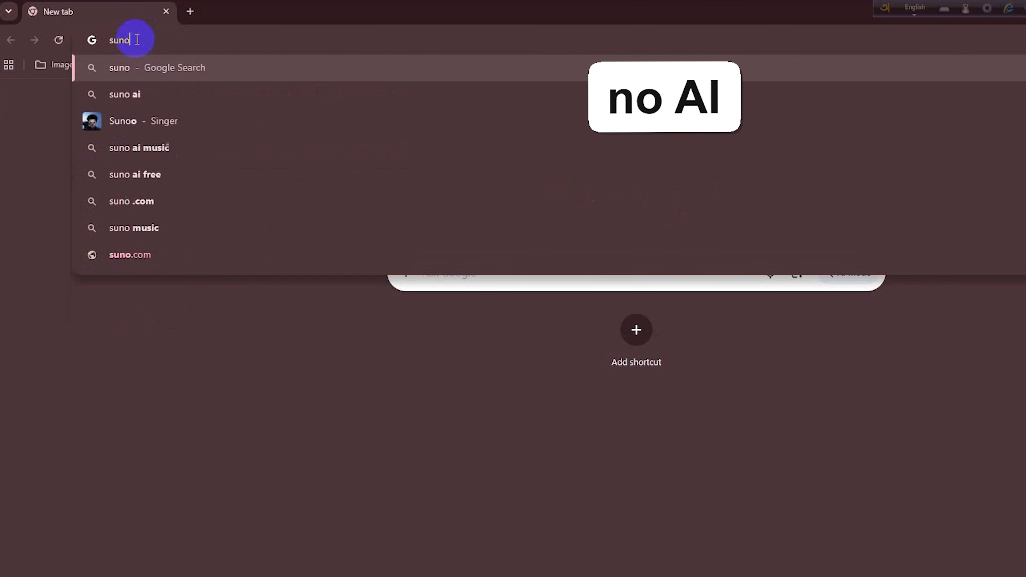
pyautogui.press('Down')
pyautogui.press('Return')
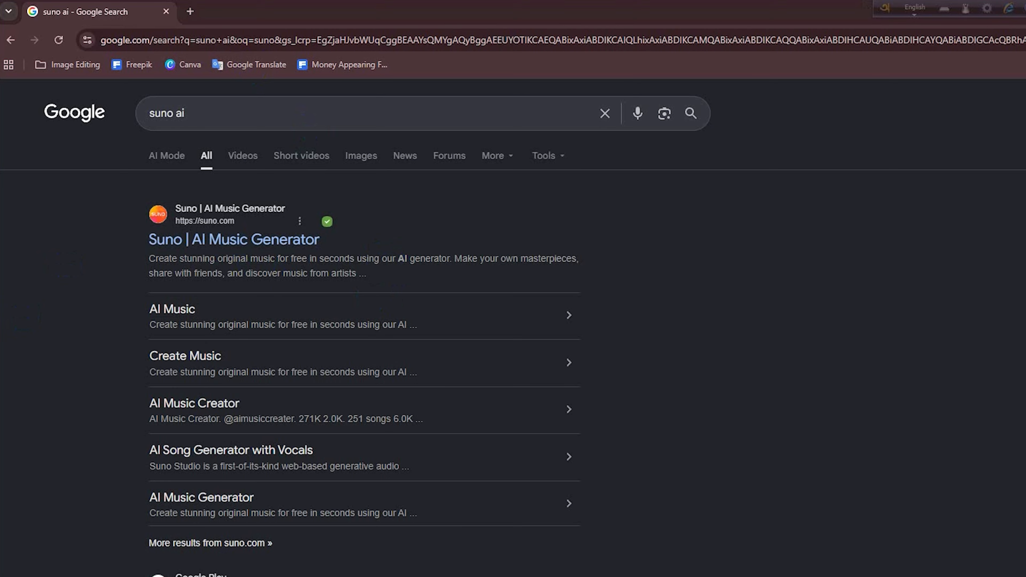
pyautogui.click(271, 243)
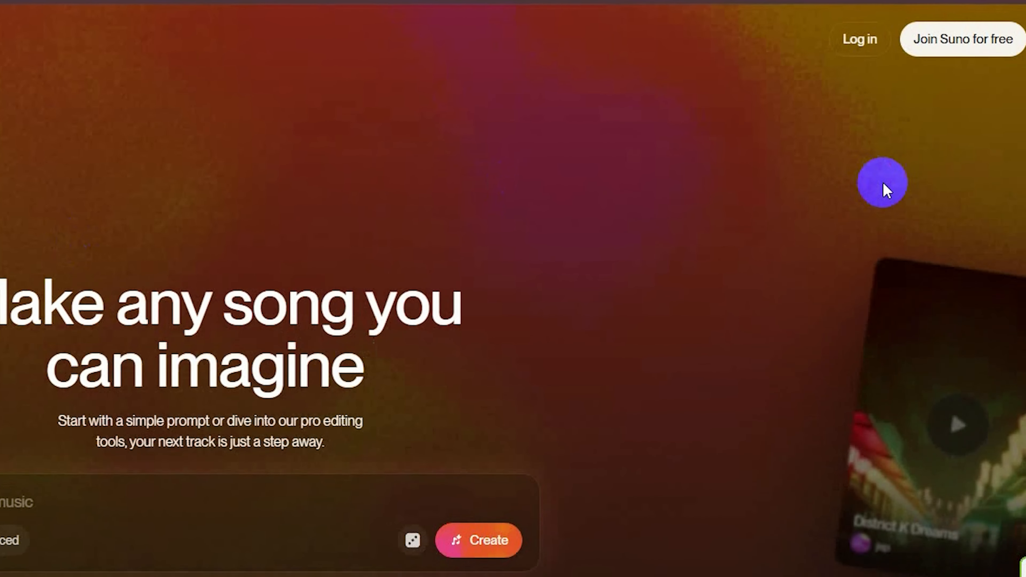
# - Join Suno for free by signing in with the existing Google account and allowing access to its profile information
pyautogui.click(939, 37)
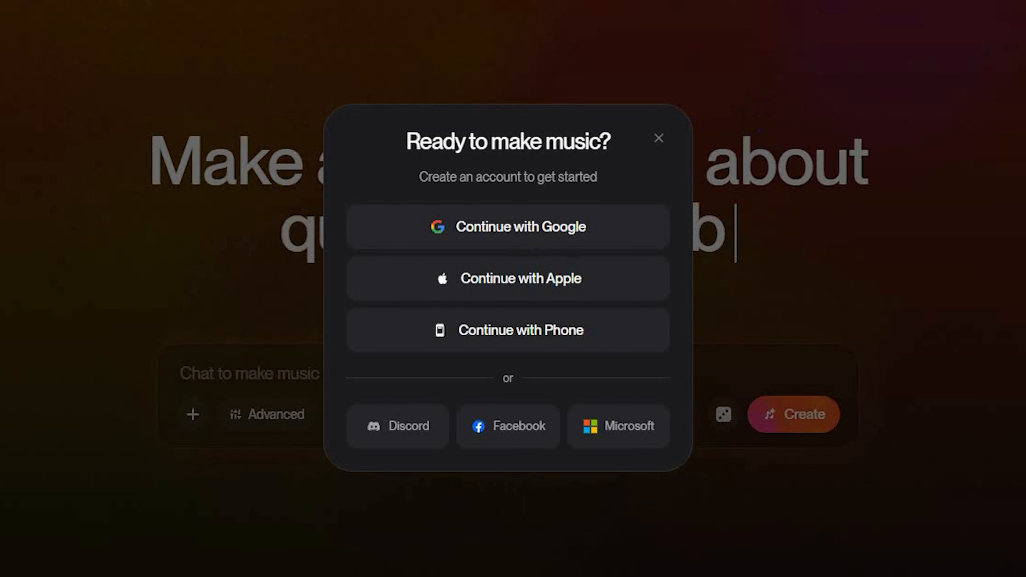
pyautogui.click(469, 231)
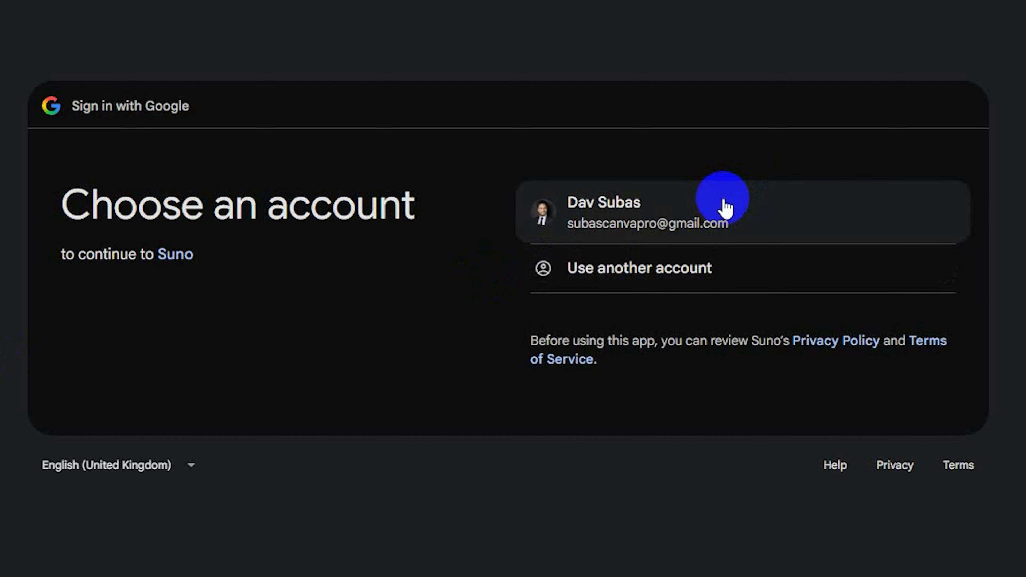
pyautogui.click(724, 207)
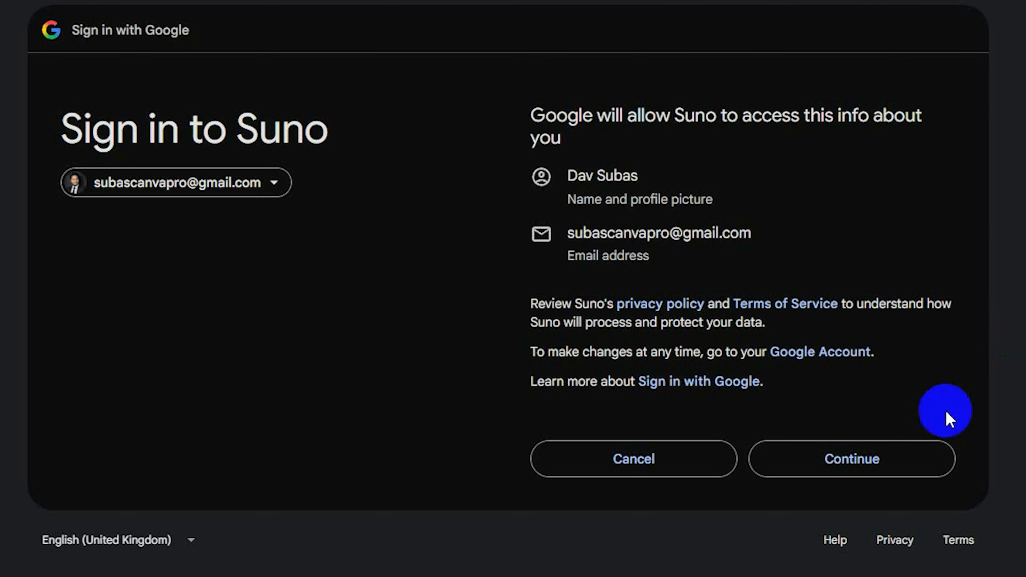
pyautogui.click(878, 463)
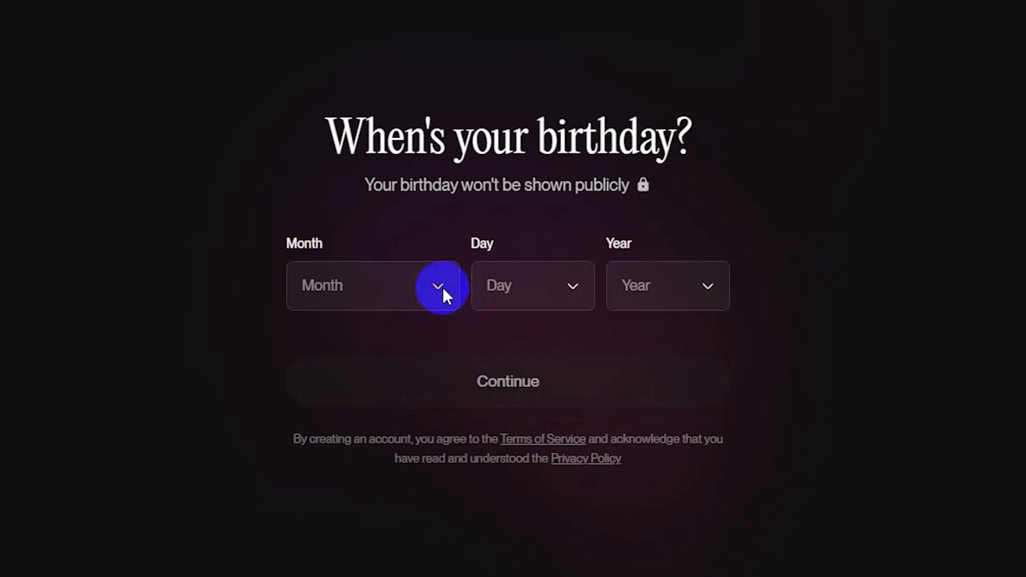
# - Fill in the birthday month, day and year for the new Suno account and submit them
pyautogui.click(364, 337)
pyautogui.click(533, 285)
pyautogui.click(508, 410)
pyautogui.click(666, 285)
pyautogui.click(655, 465)
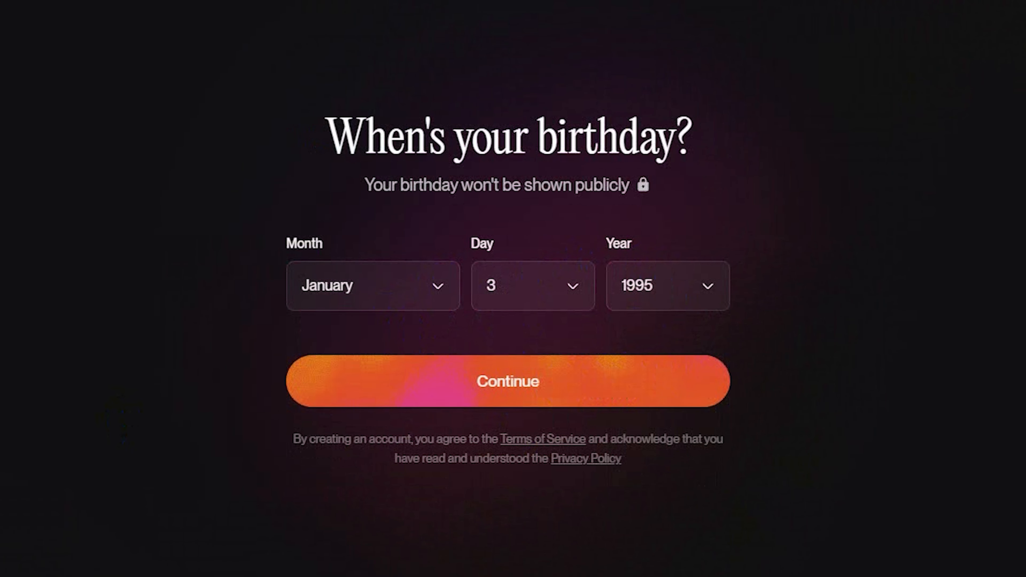
pyautogui.click(478, 392)
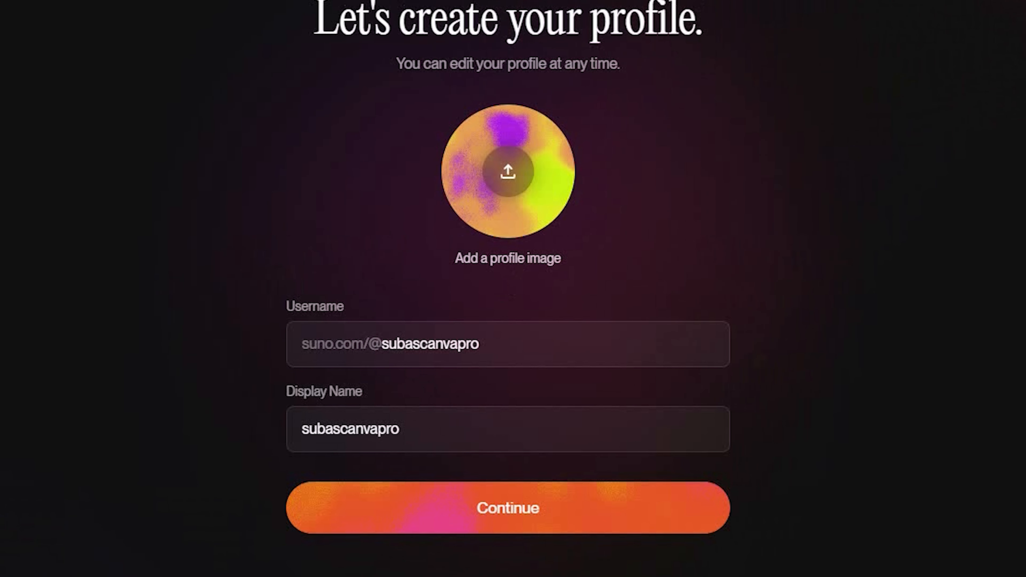
# - Accept the suggested profile, describe yourself as a Total beginner, and choose to start the first song with lyrics
pyautogui.click(539, 510)
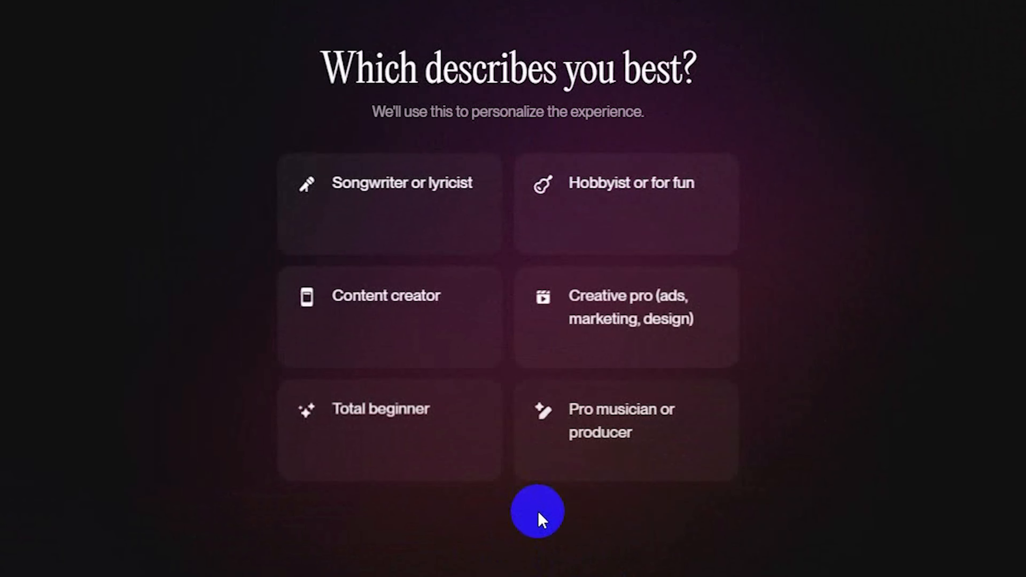
pyautogui.click(423, 439)
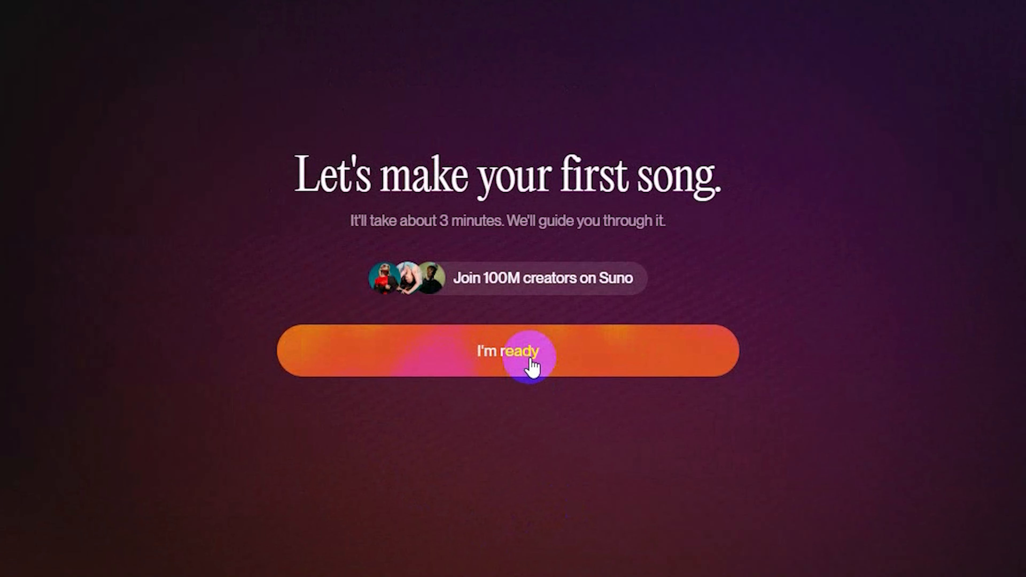
pyautogui.click(530, 361)
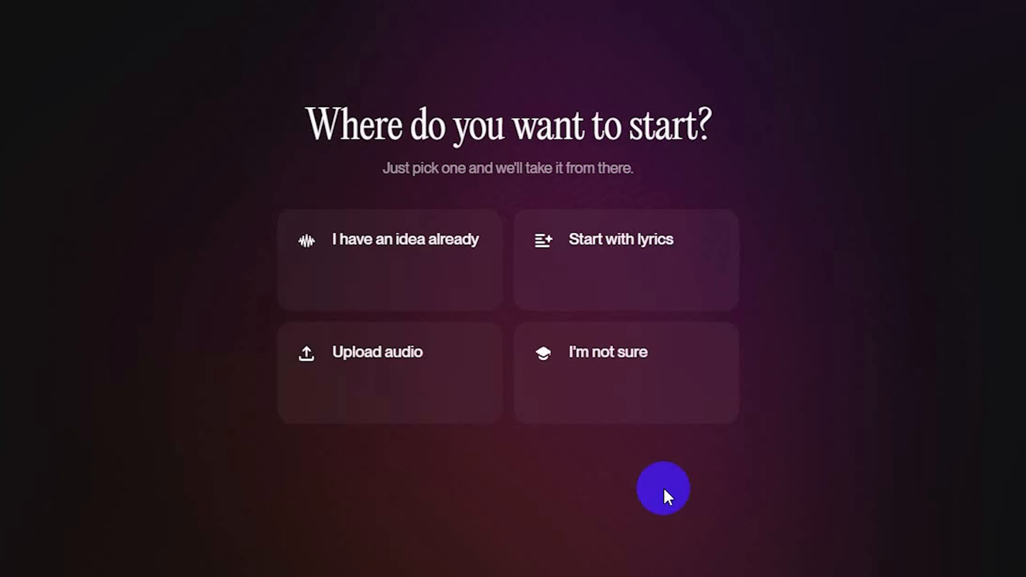
pyautogui.click(660, 263)
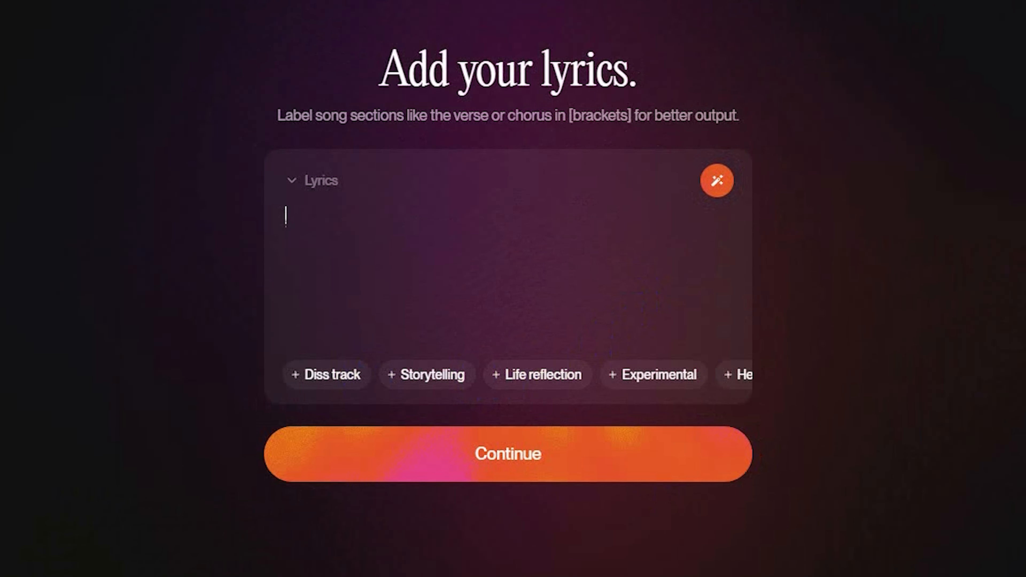
# - Copy the Bengali song lyrics from the ChatGPT answer into Suno's Lyrics box and continue
pyautogui.rightClick(427, 278)
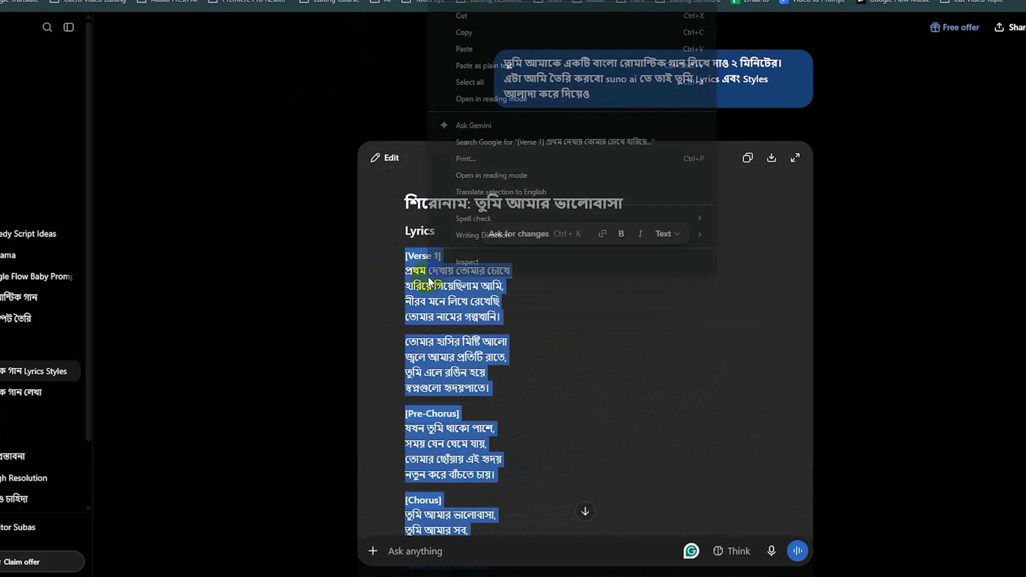
pyautogui.click(471, 33)
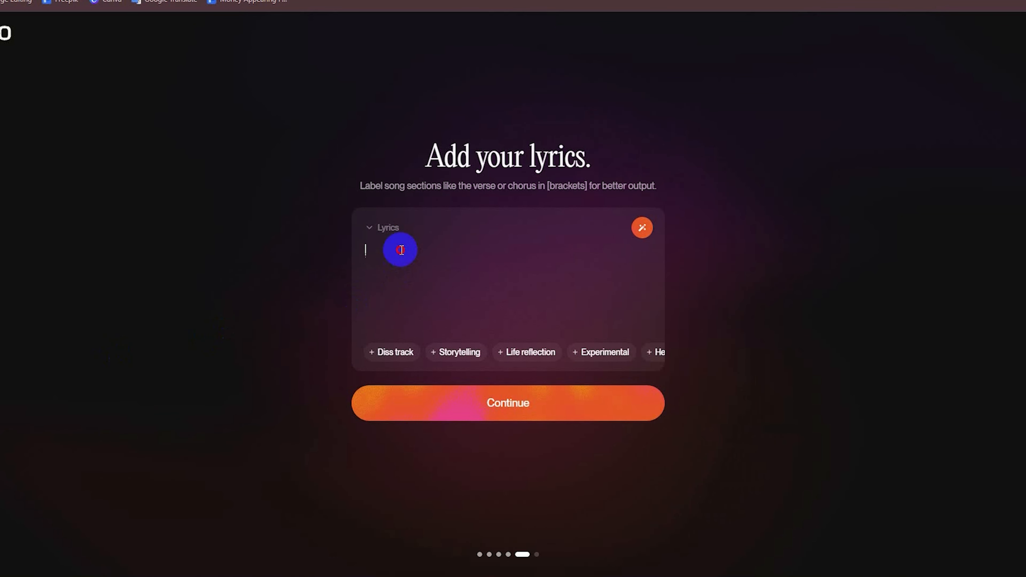
pyautogui.hotkey('ctrl', 'v')
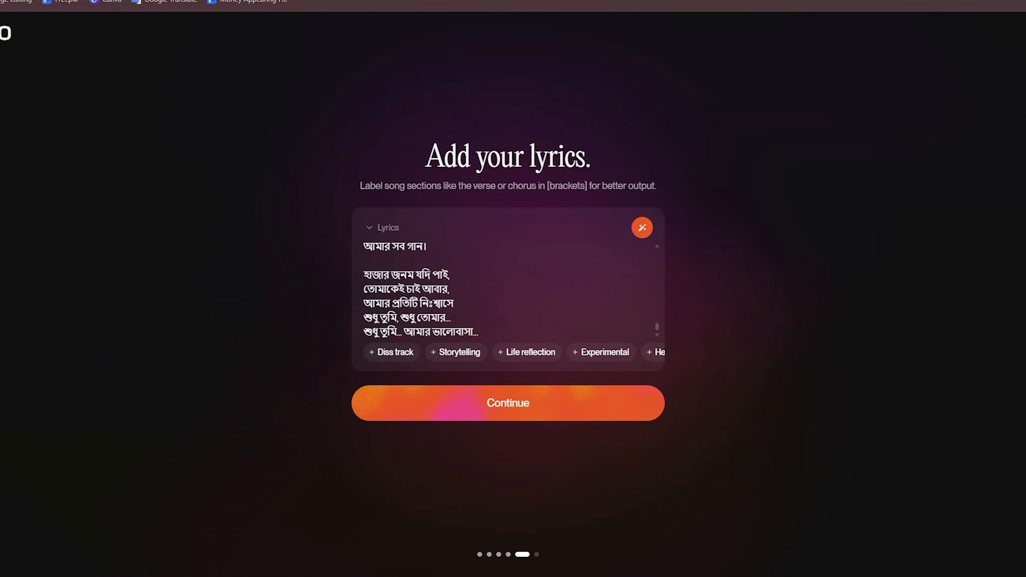
pyautogui.click(524, 411)
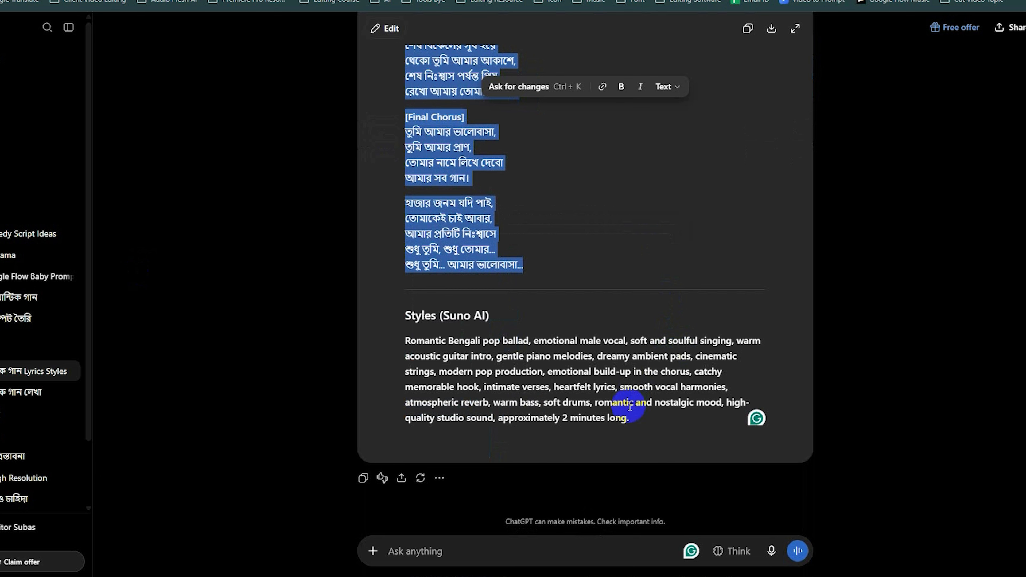
# - Copy the Romantic Bengali pop ballad styles text from ChatGPT into Suno's Styles box and create the song
pyautogui.moveTo(636, 421); pyautogui.dragTo(388, 345)
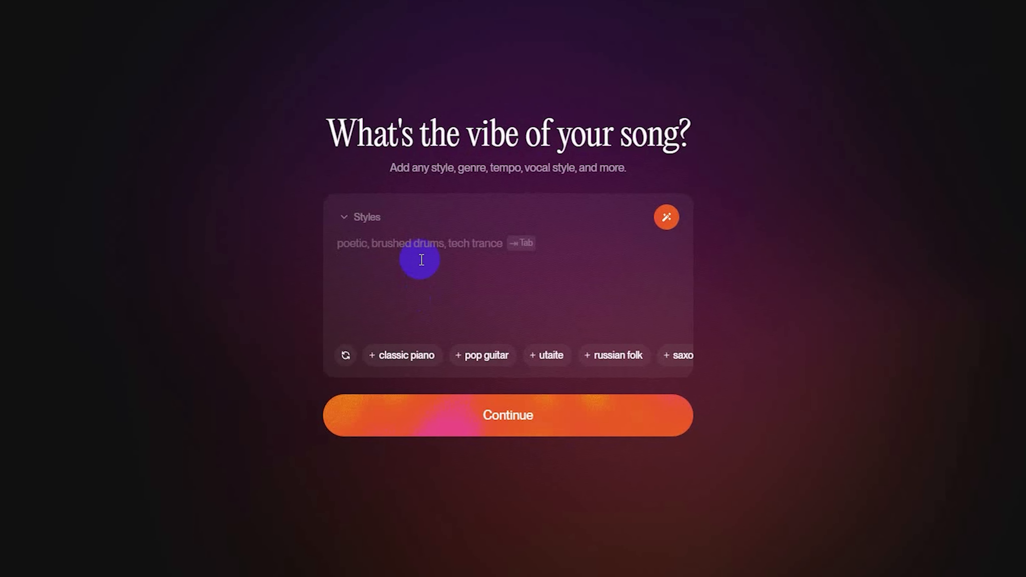
pyautogui.hotkey('ctrl', 'v')
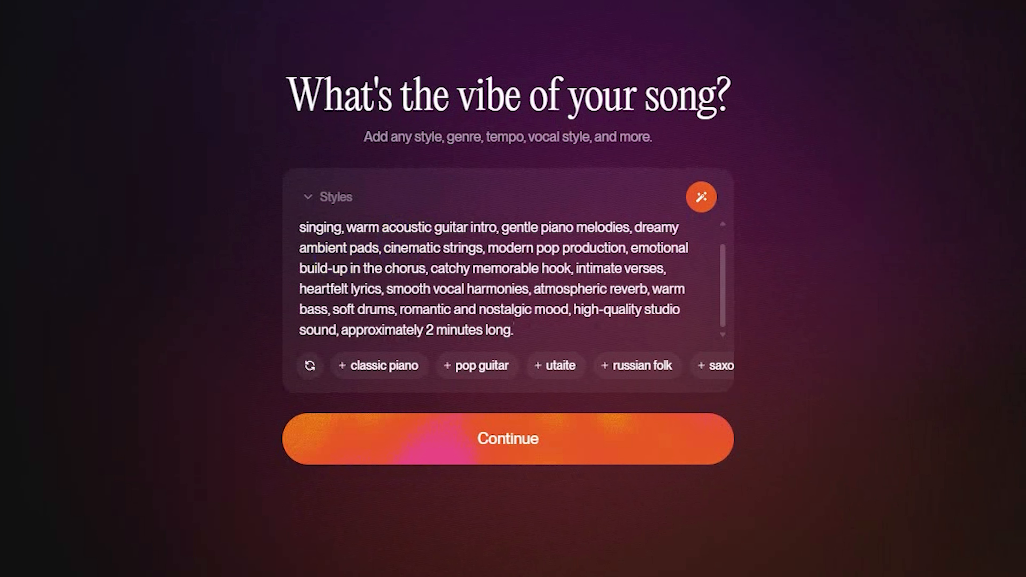
pyautogui.click(475, 437)
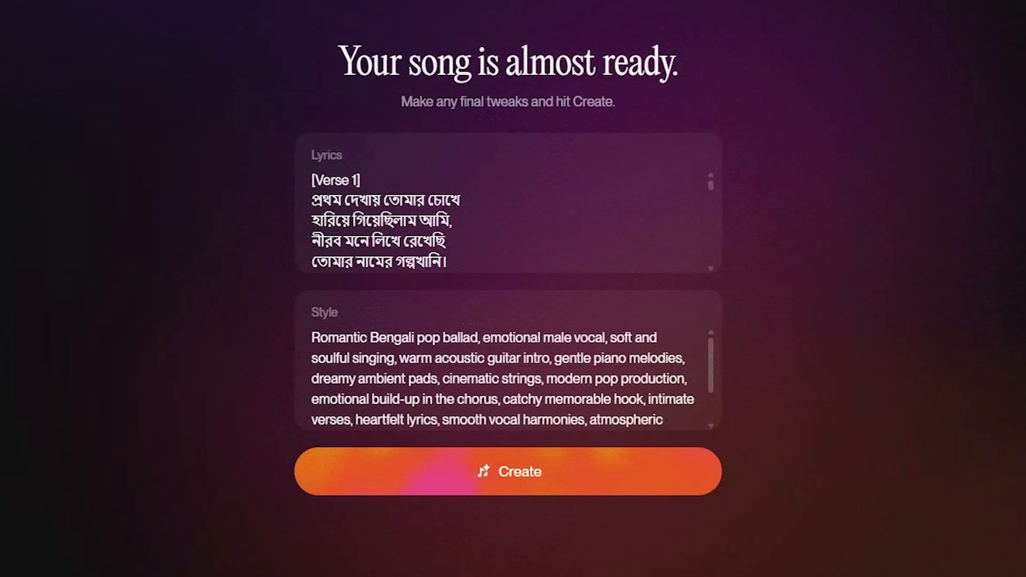
pyautogui.click(491, 488)
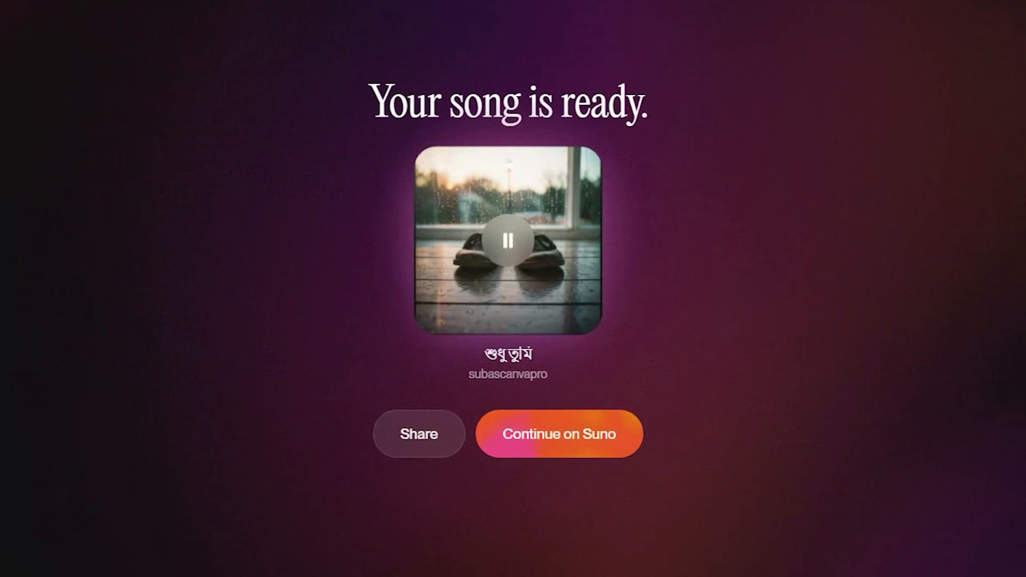
# - Continue to the Suno workspace and dismiss the terms update and Studio 2.0 announcements
pyautogui.click(565, 435)
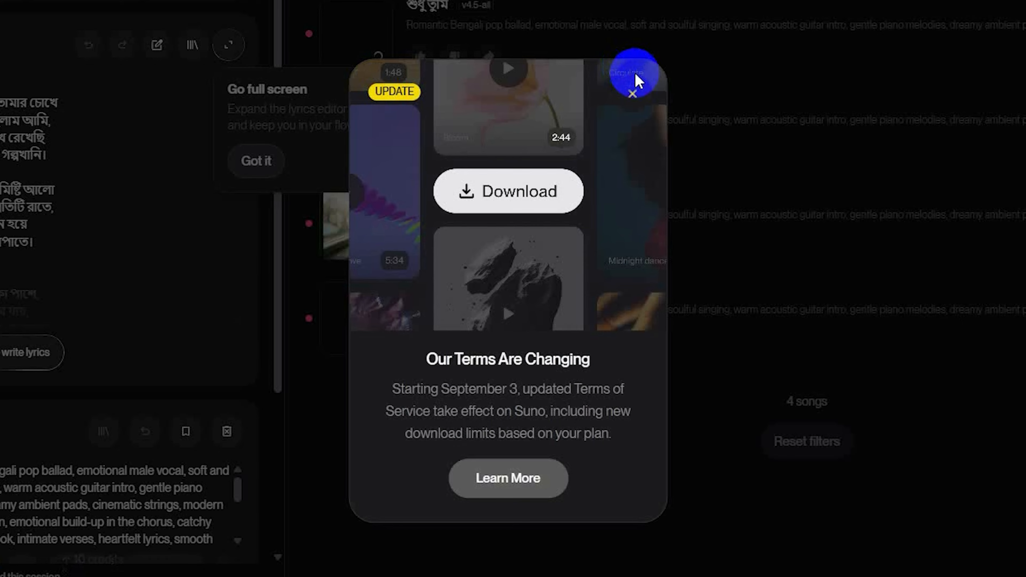
pyautogui.click(633, 99)
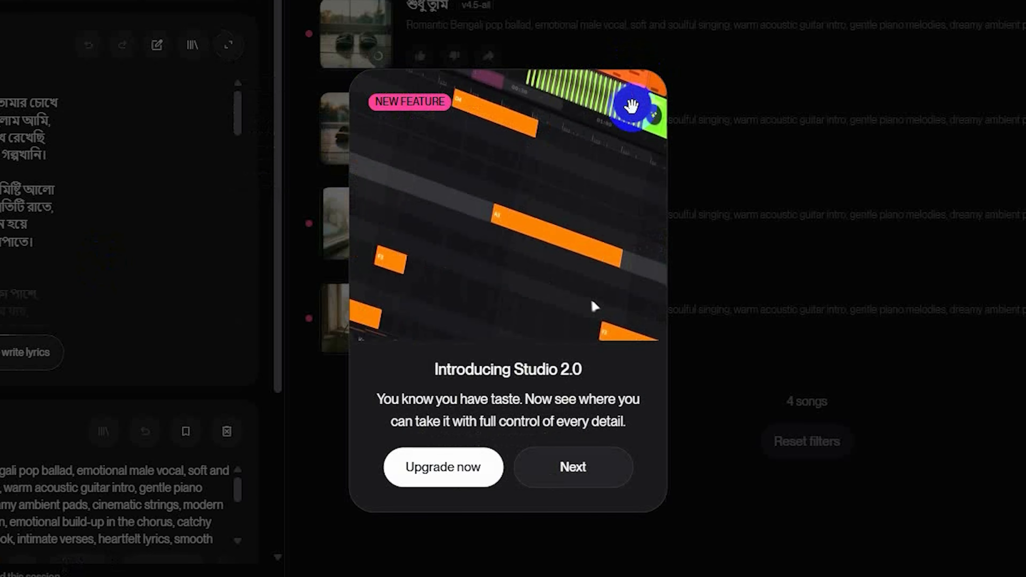
pyautogui.click(634, 98)
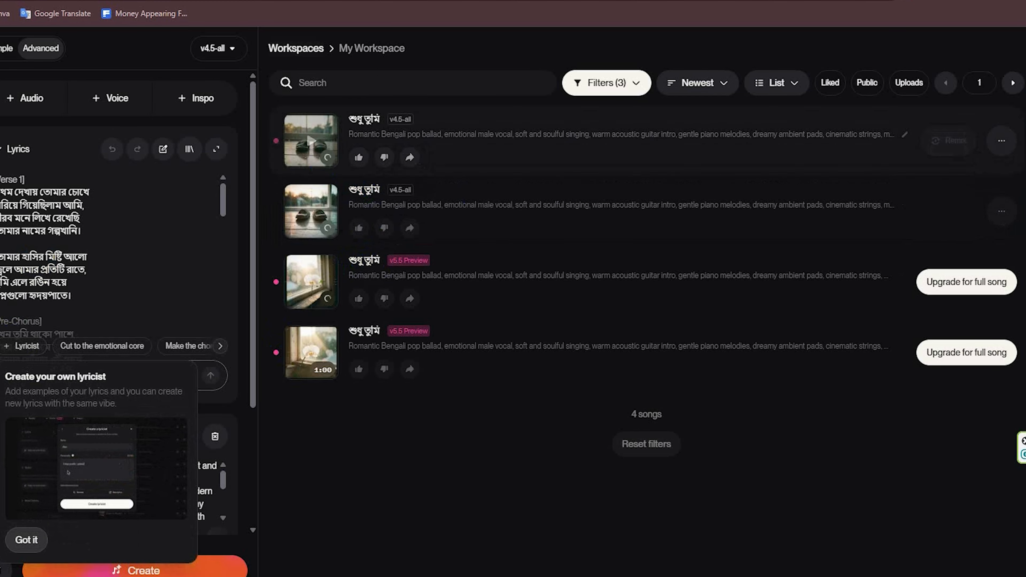
# - Download the first generated song in the workspace list
pyautogui.click(1001, 143)
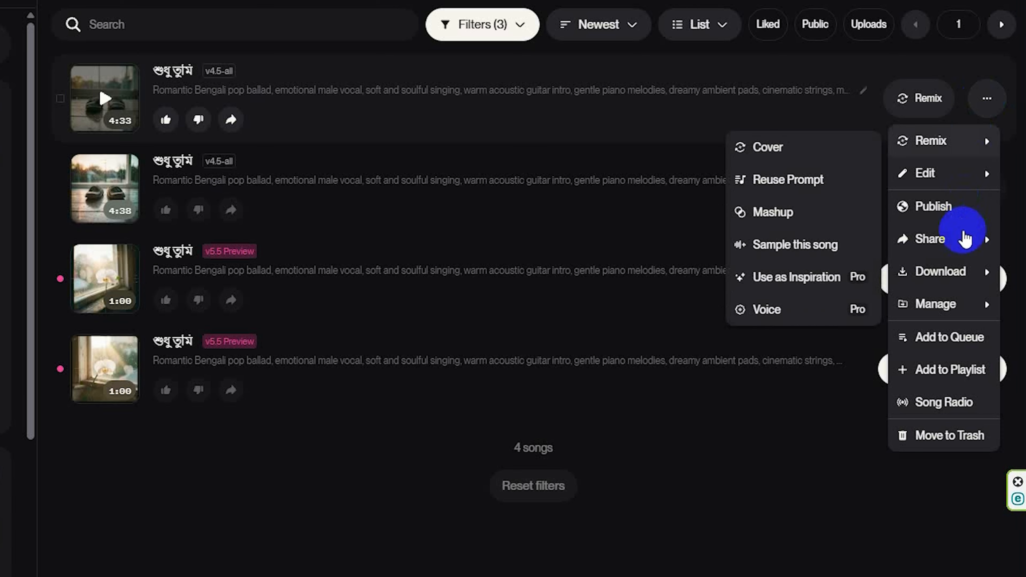
pyautogui.moveTo(947, 270)
pyautogui.click(820, 277)
pyautogui.click(271, 491)
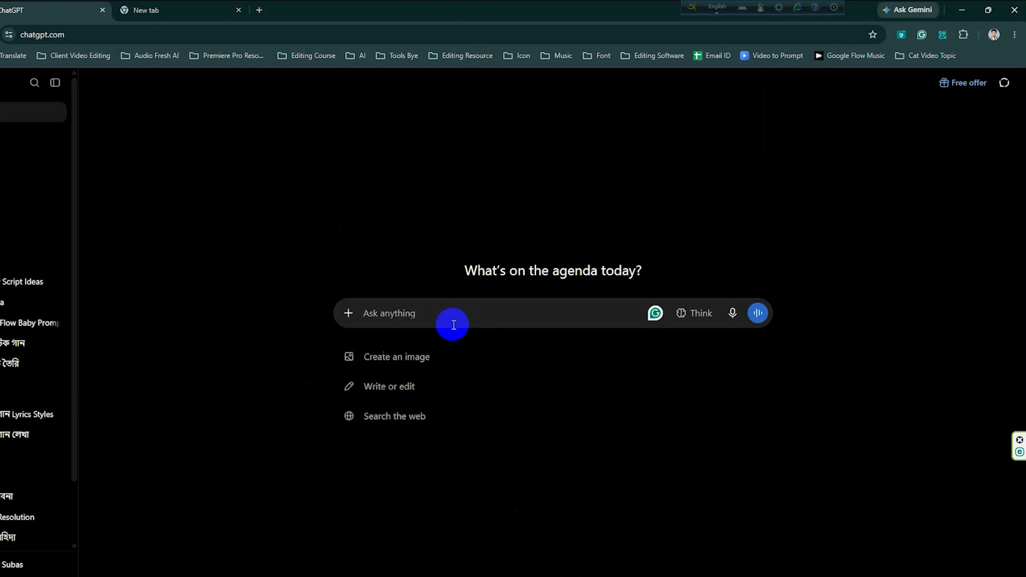
# - Switch to a new ChatGPT chat and send the prepared request for 10-second part-by-part music video prompts
pyautogui.click(441, 310)
pyautogui.hotkey('ctrl', 'v')
pyautogui.click(781, 470)
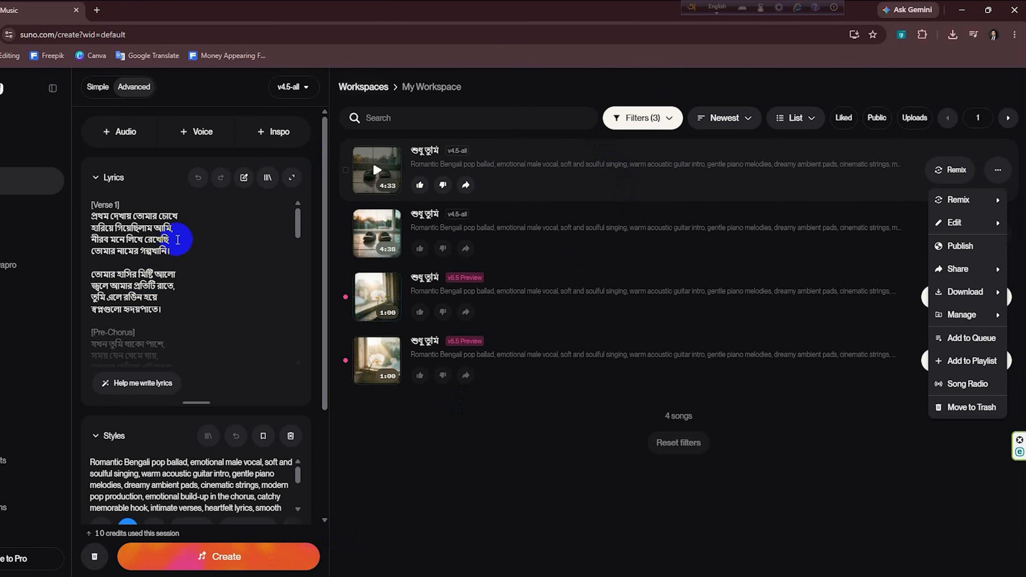
# - Copy the complete song lyrics from Suno's Lyrics box and send them in the ChatGPT video prompt chat
pyautogui.click(177, 239)
pyautogui.hotkey('ctrl', 'a')
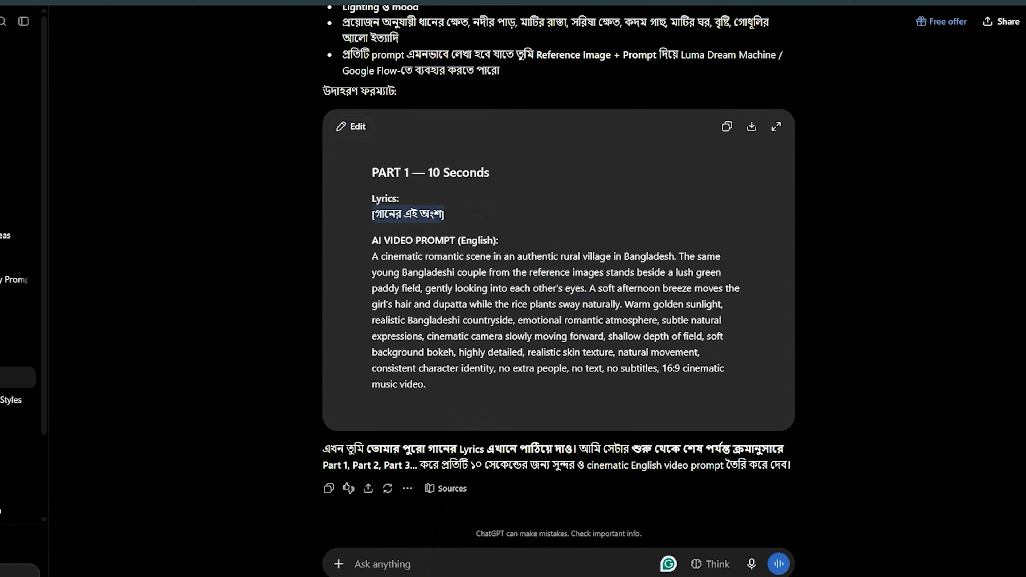
pyautogui.click(468, 553)
pyautogui.hotkey('ctrl', 'v')
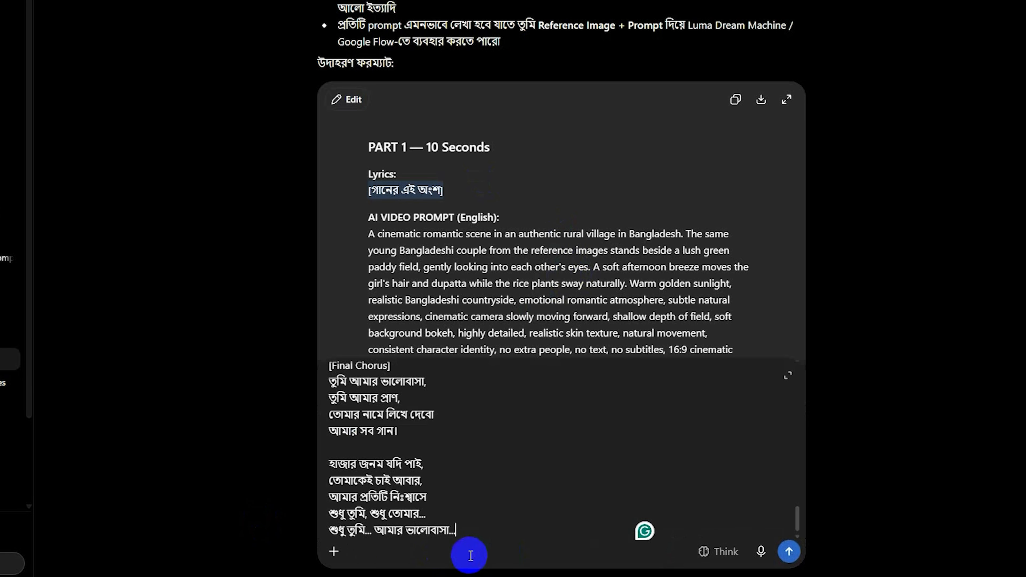
pyautogui.click(792, 552)
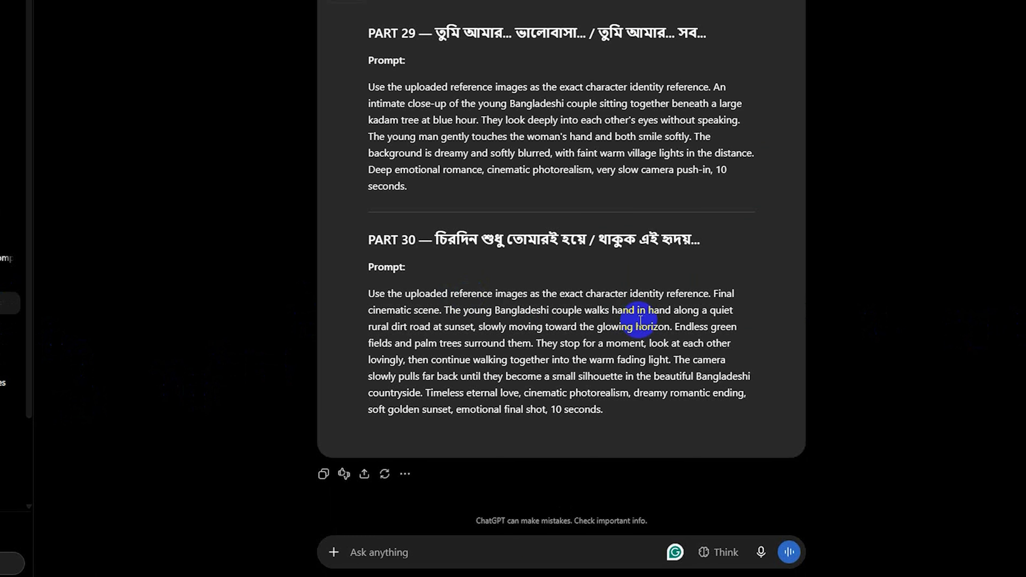
# - Copy the complete Part 1 video prompt from the ChatGPT part-by-part prompt document
pyautogui.scroll(10, 613, 336)
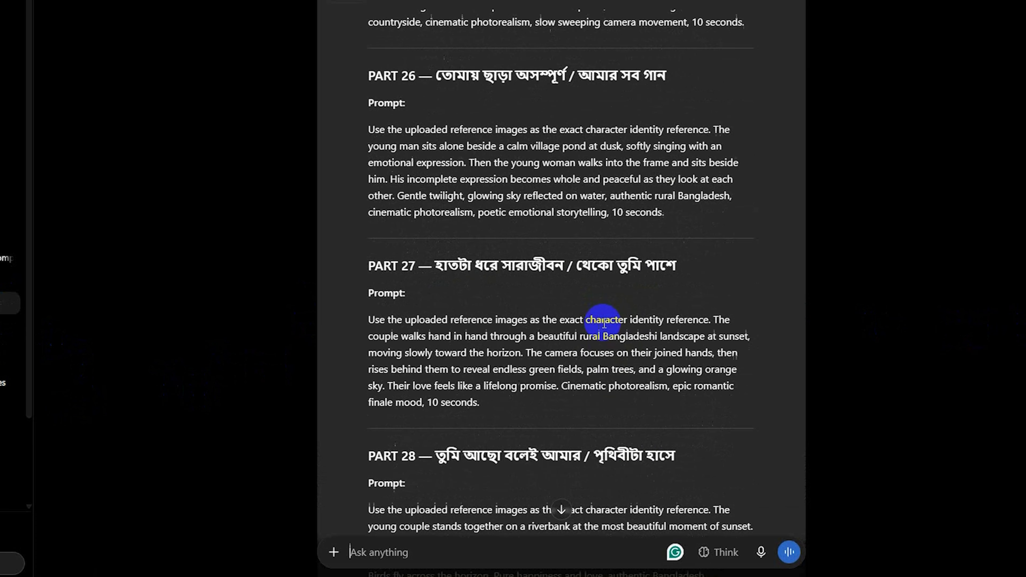
pyautogui.scroll(20, 603, 323)
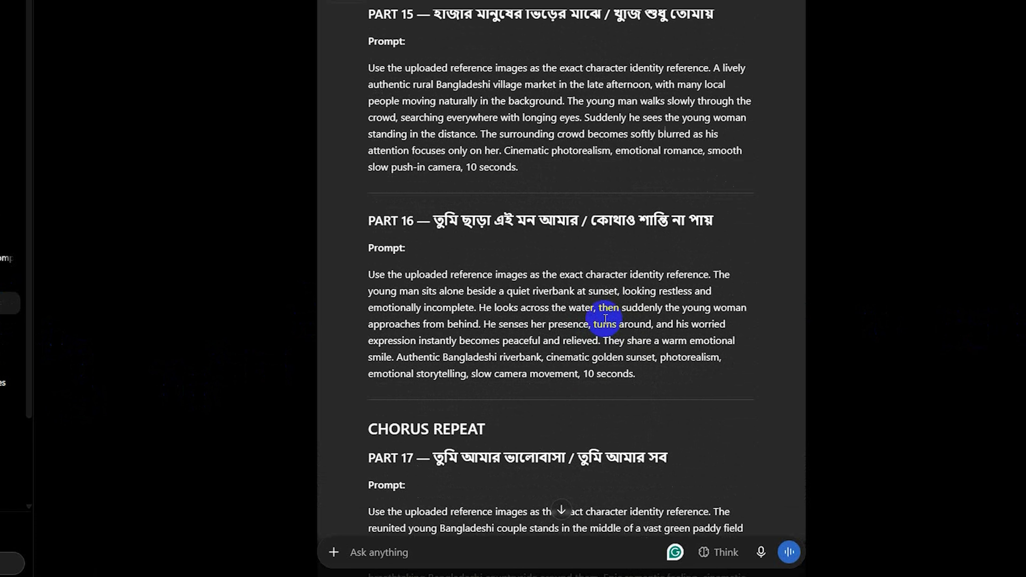
pyautogui.scroll(20, 604, 319)
pyautogui.moveTo(368, 244); pyautogui.dragTo(409, 311)
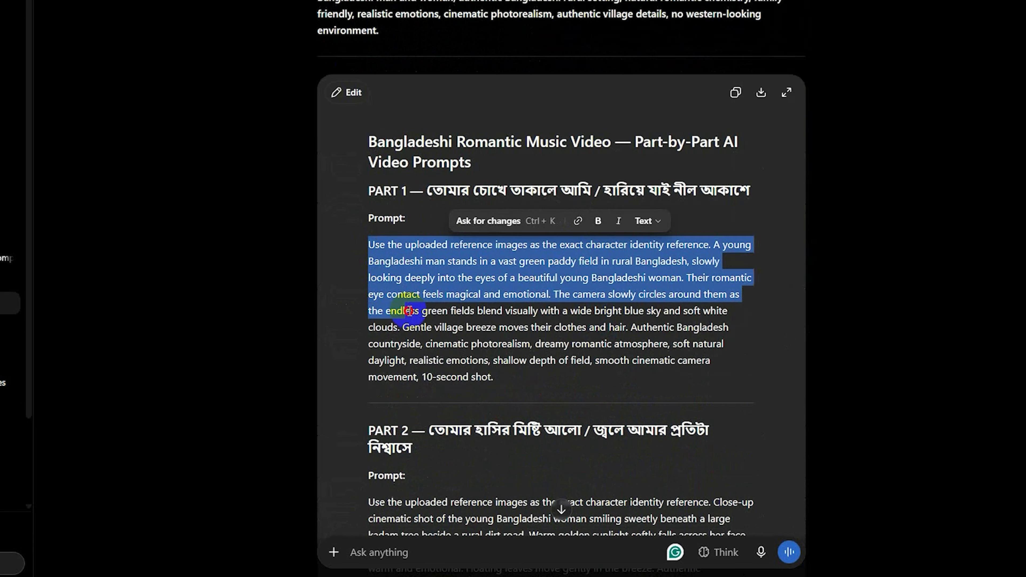
pyautogui.moveTo(409, 311); pyautogui.dragTo(493, 377)
pyautogui.rightClick(508, 317)
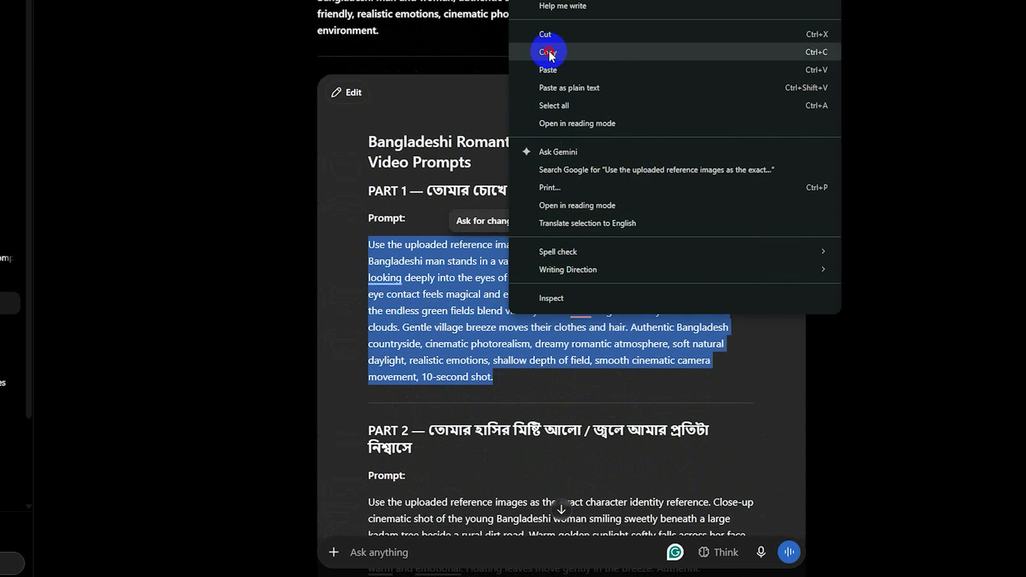
pyautogui.click(548, 53)
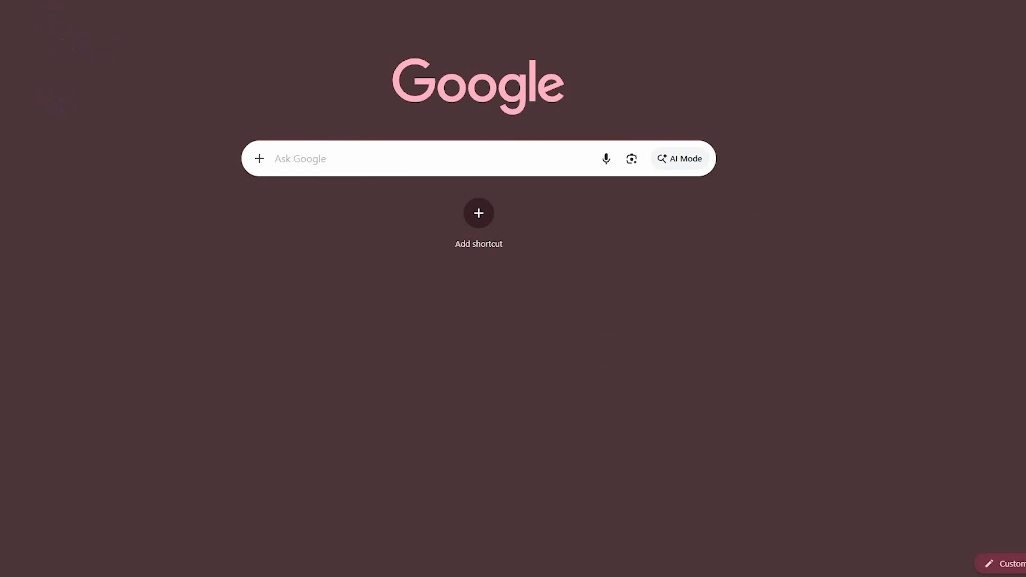
# - Search for "flow" in a new browser tab, open Google Flow and start a new project
pyautogui.click(220, 53)
pyautogui.write('flo')
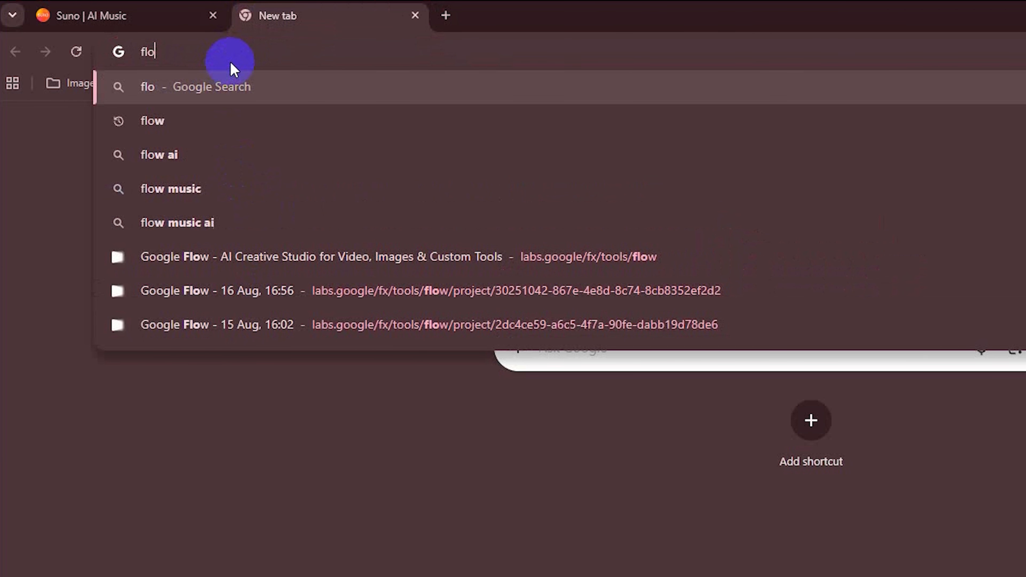
pyautogui.press('Down')
pyautogui.press('Return')
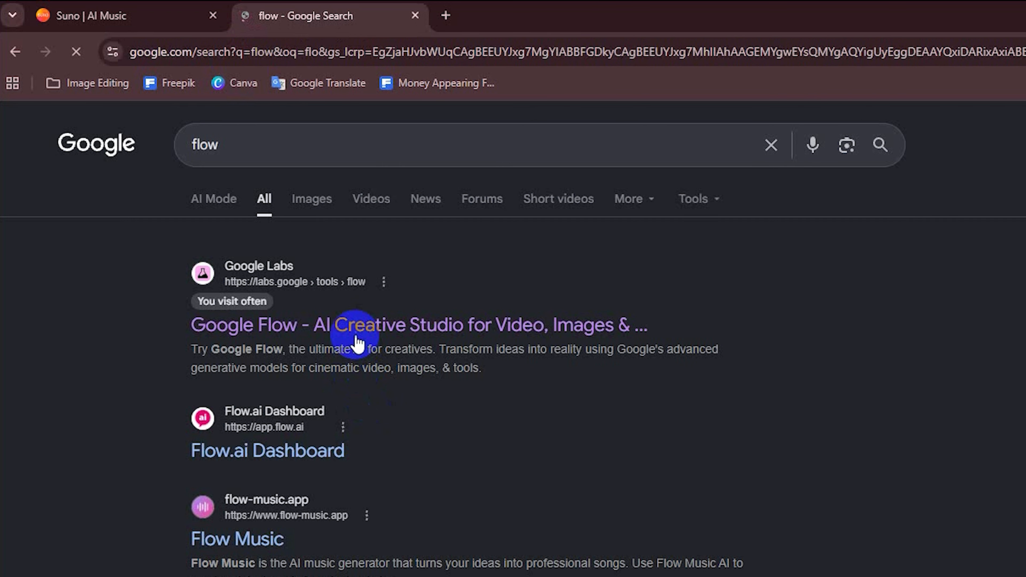
pyautogui.click(358, 341)
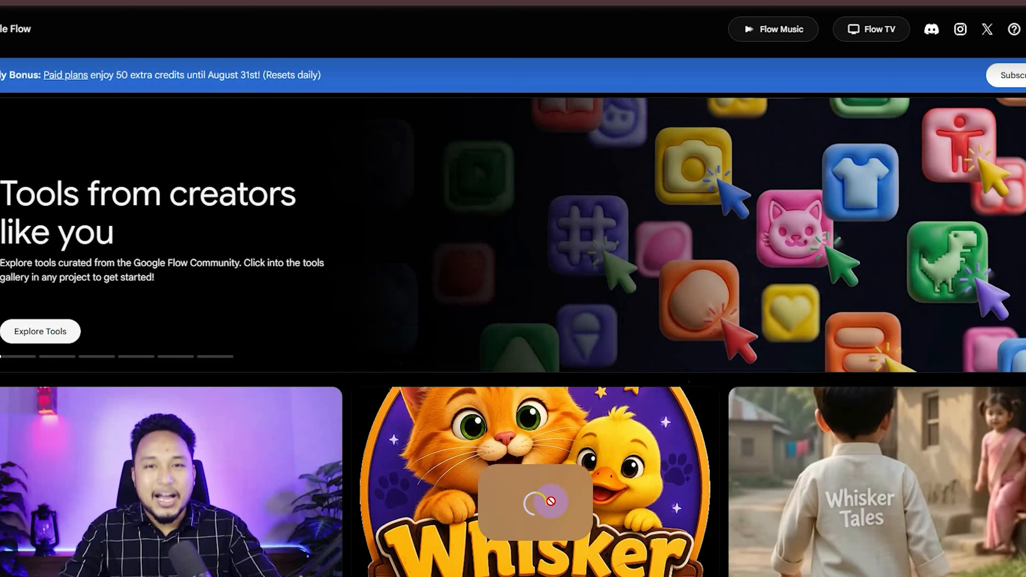
pyautogui.click(537, 505)
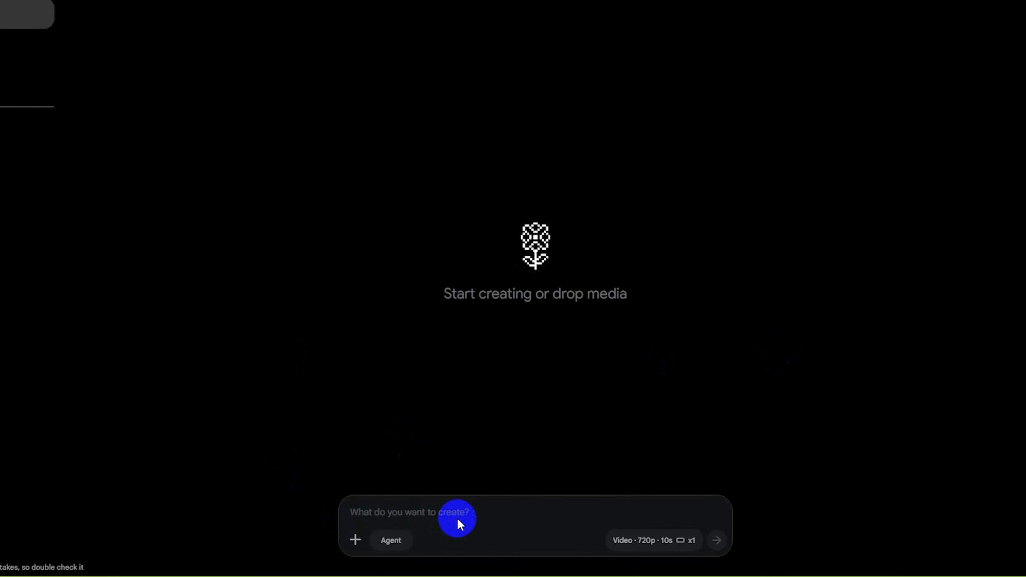
# - Configure generation for Video with Ingredients at 16:9, using the Omni Flash model, 10s duration and x1 output
pyautogui.click(643, 541)
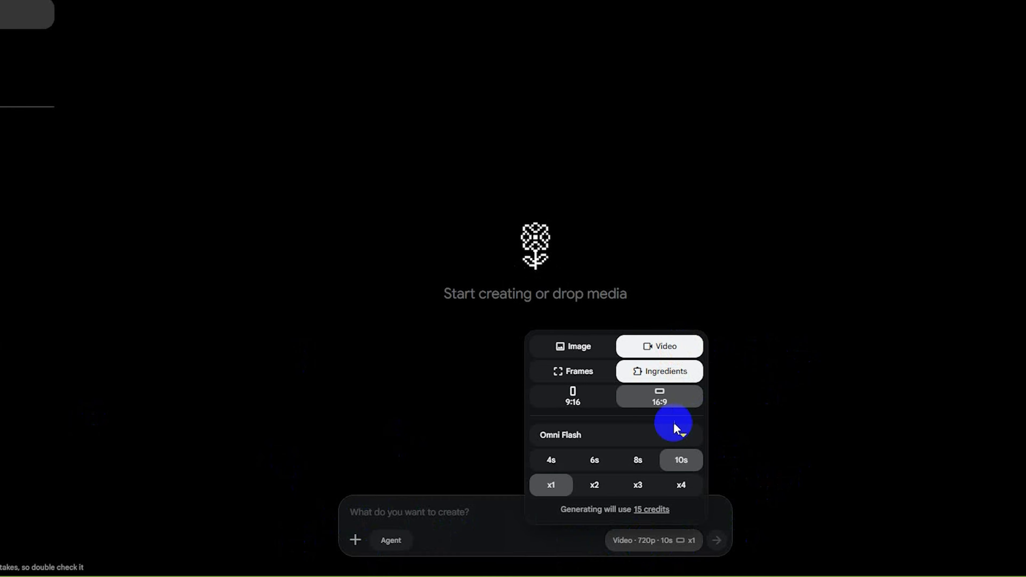
pyautogui.click(577, 396)
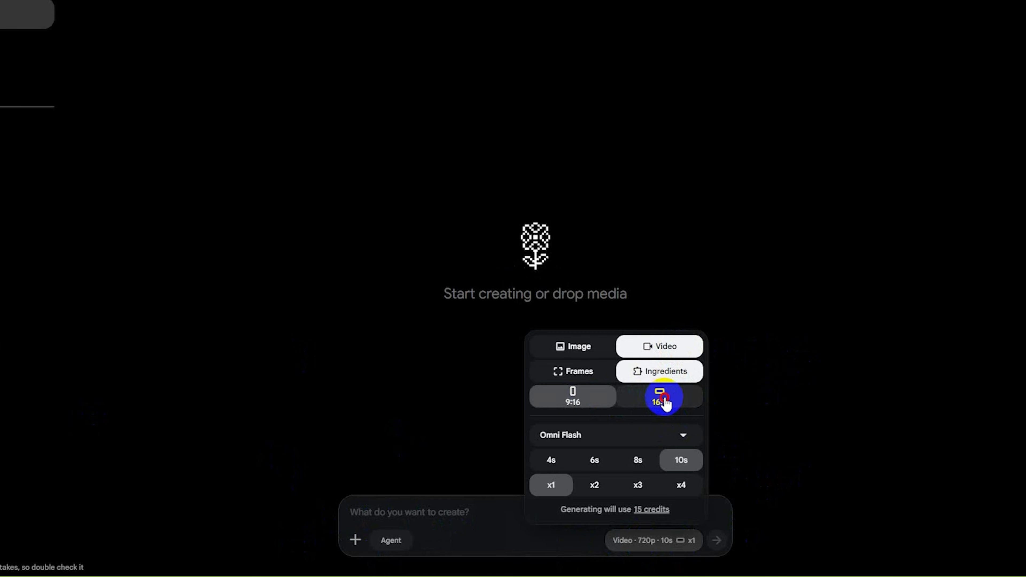
pyautogui.click(665, 397)
pyautogui.click(691, 443)
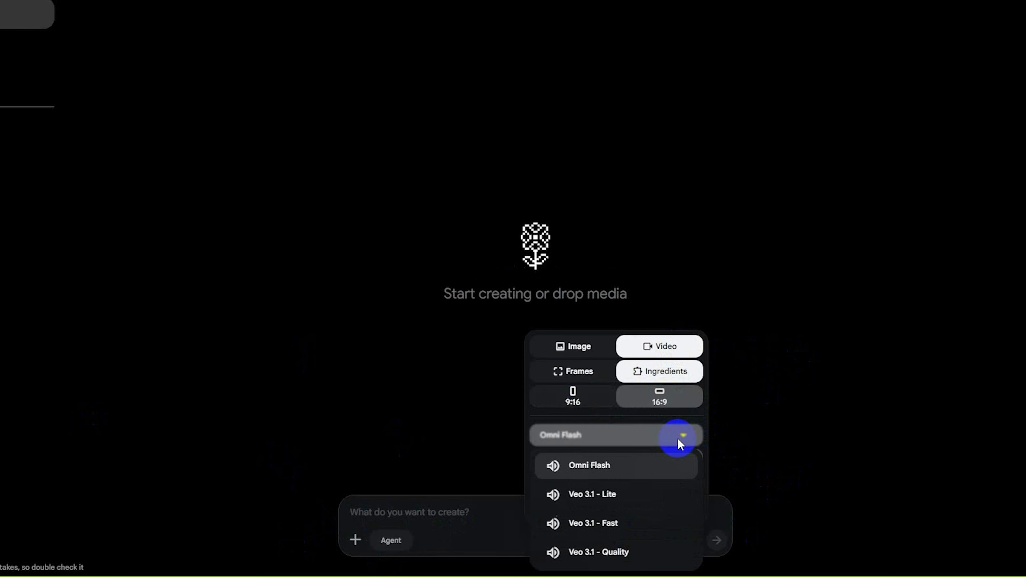
pyautogui.click(606, 469)
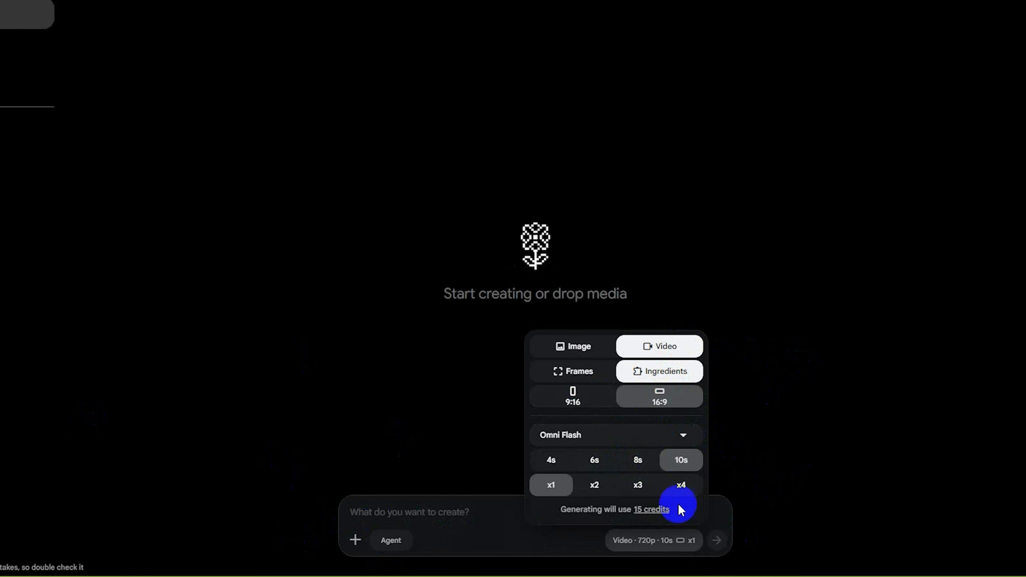
pyautogui.click(682, 463)
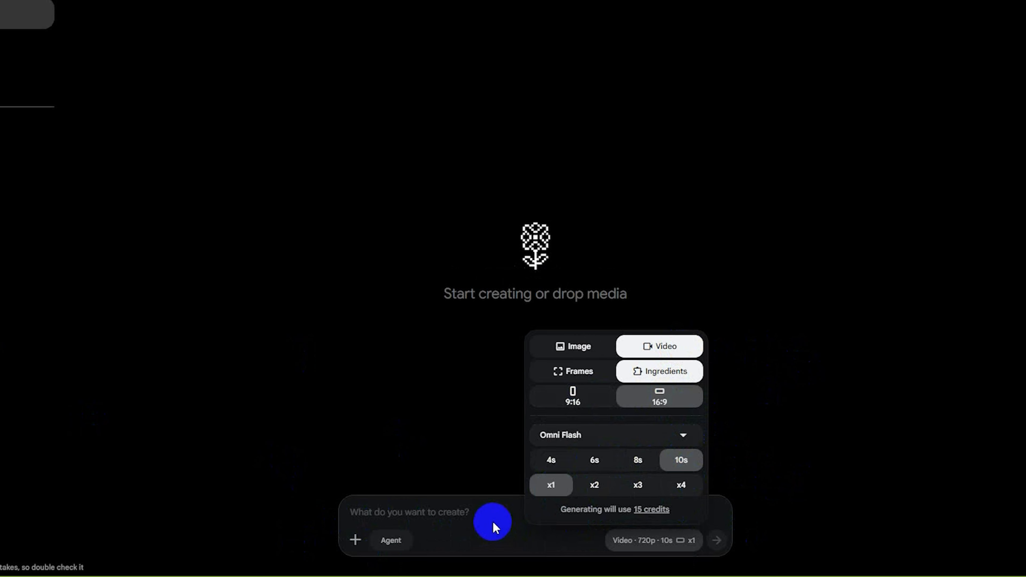
# - Upload the photos of the man and the woman in the red saree and attach both to the prompt
pyautogui.click(465, 514)
pyautogui.click(355, 542)
pyautogui.click(828, 507)
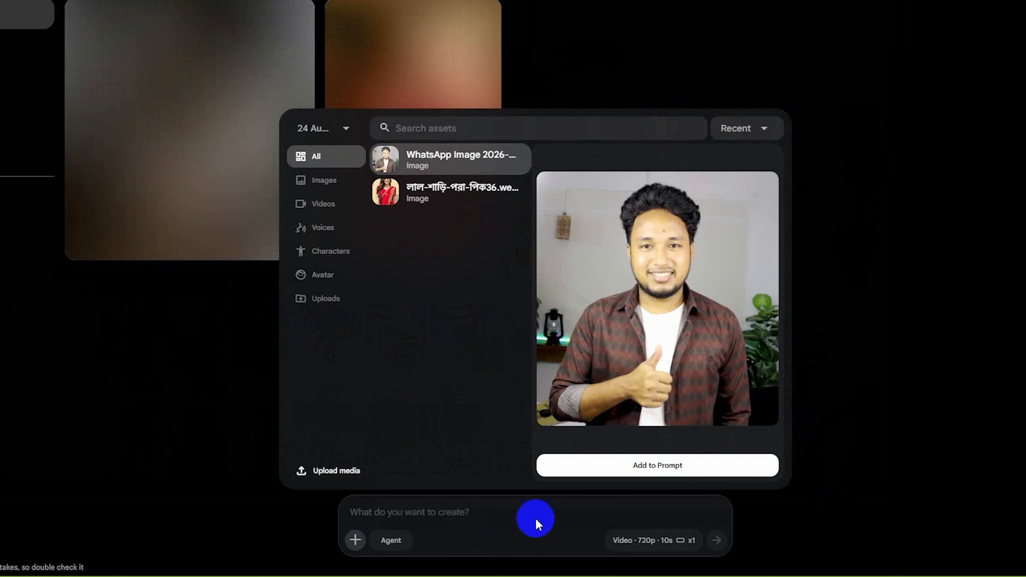
pyautogui.click(612, 466)
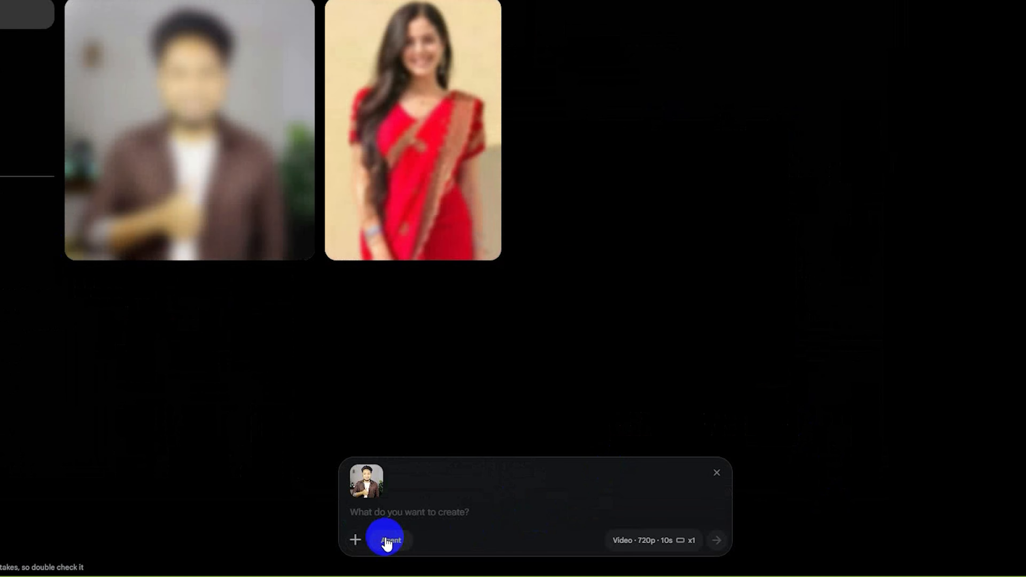
pyautogui.click(355, 540)
pyautogui.click(662, 433)
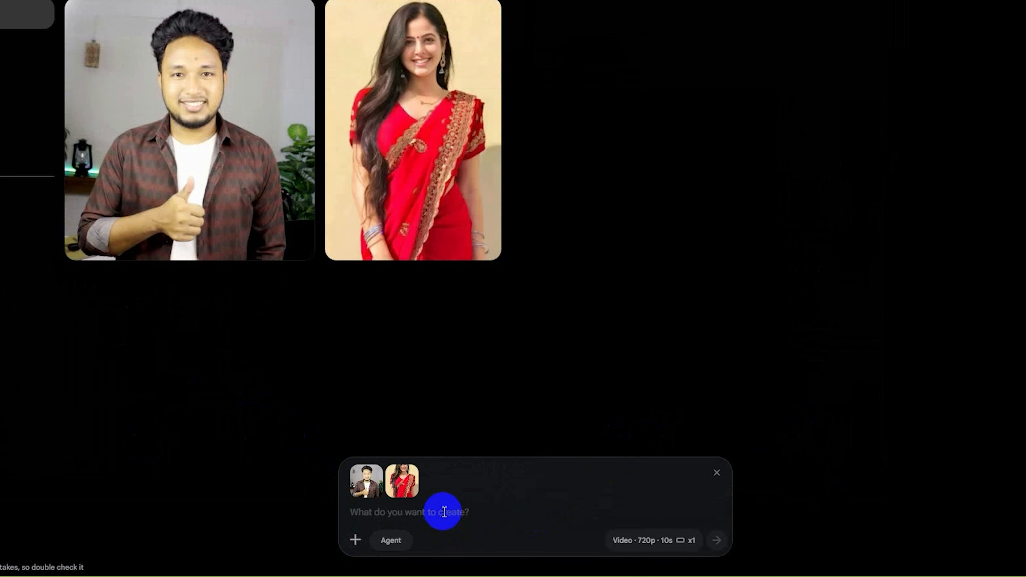
# - Paste the Part 1 prompt, generate the paddy-field video and open the resulting clip
pyautogui.hotkey('ctrl', 'v')
pyautogui.click(717, 543)
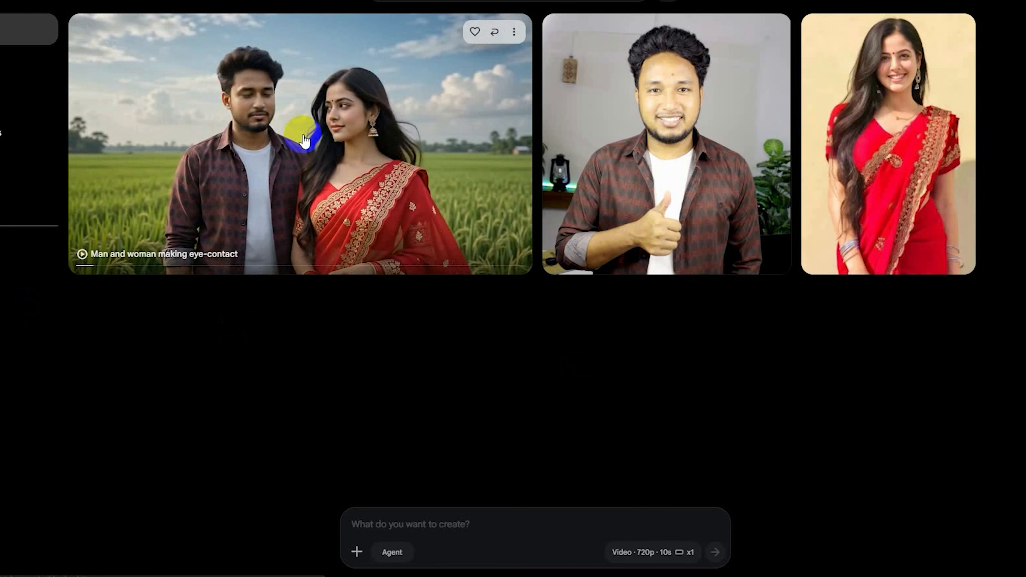
pyautogui.click(301, 137)
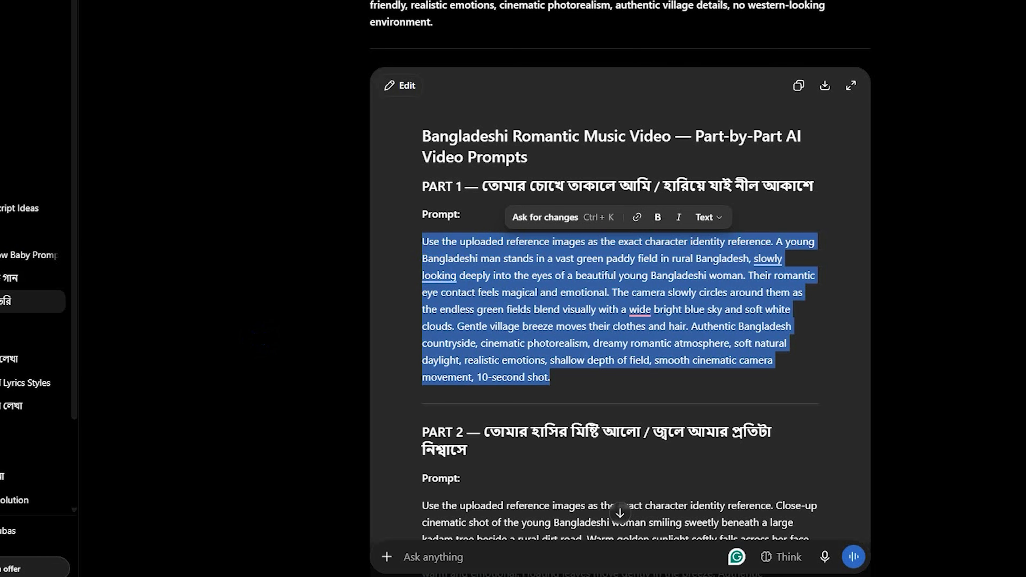
# - Copy the Part 2 kadam-tree video prompt from the ChatGPT prompt document
pyautogui.scroll(-5, 702, 384)
pyautogui.moveTo(802, 347); pyautogui.dragTo(388, 247)
pyautogui.hotkey('ctrl', 'c')
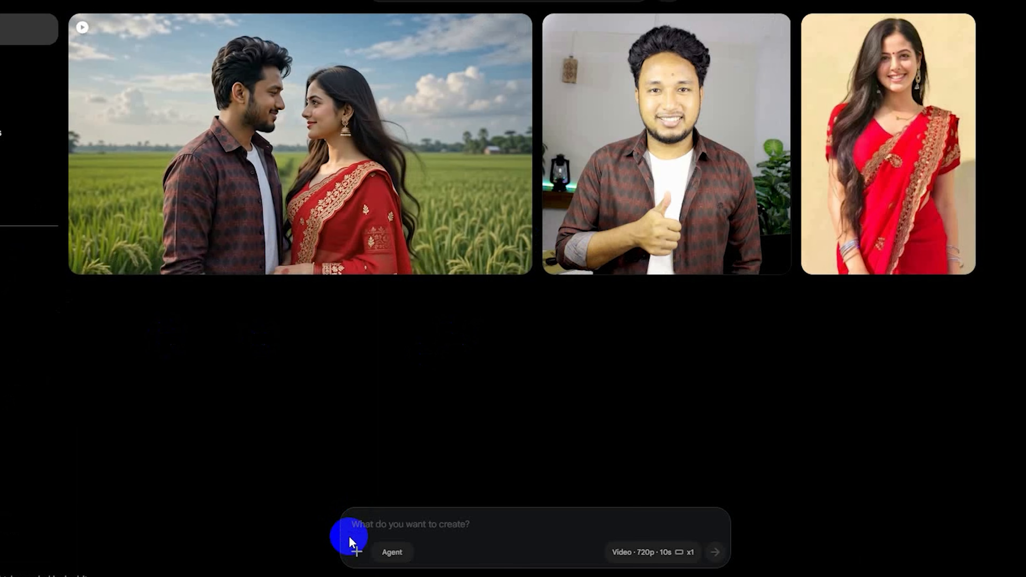
# - In Google Flow, attach both reference photos, paste the Part 2 prompt and generate the video
pyautogui.click(352, 556)
pyautogui.click(357, 553)
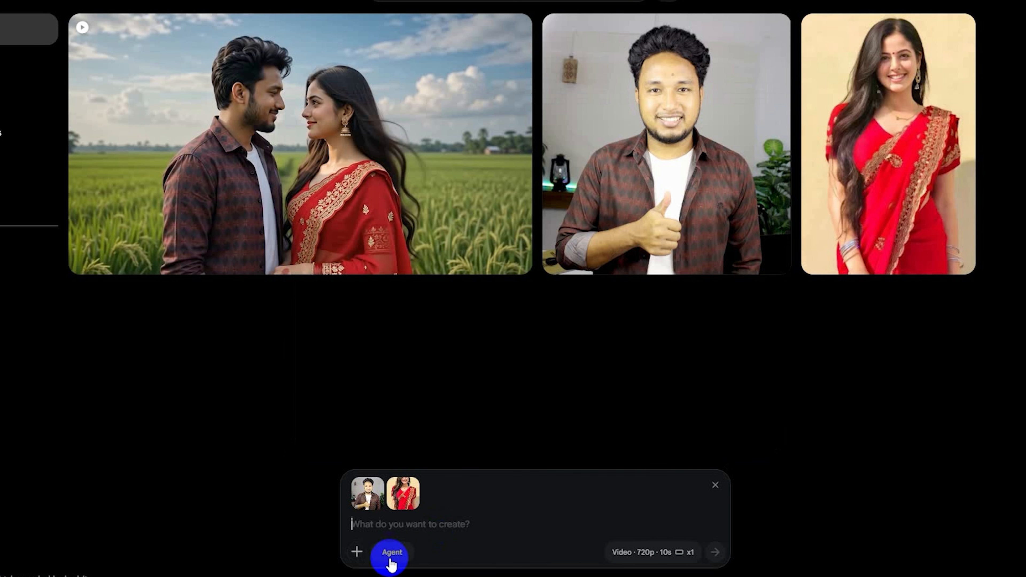
pyautogui.click(407, 524)
pyautogui.hotkey('ctrl', 'v')
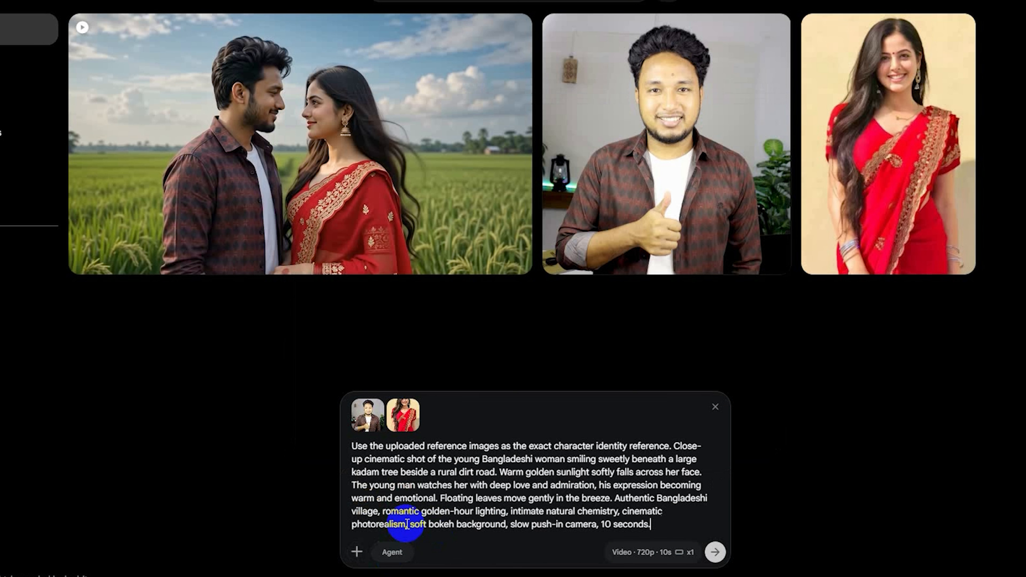
pyautogui.click(715, 553)
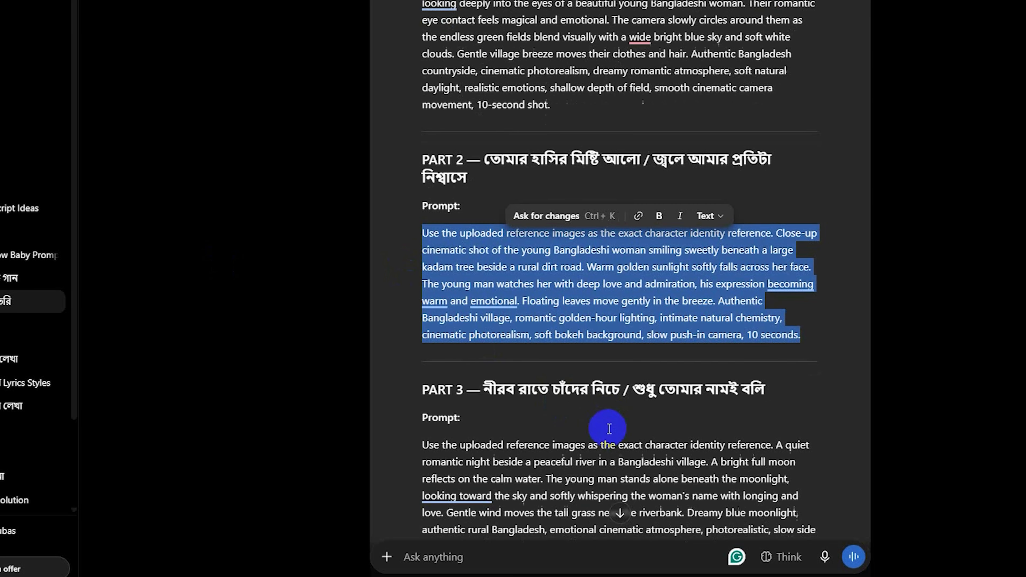
# - Copy the Part 3 moonlit-river video prompt from the ChatGPT prompt document
pyautogui.scroll(-4, 609, 428)
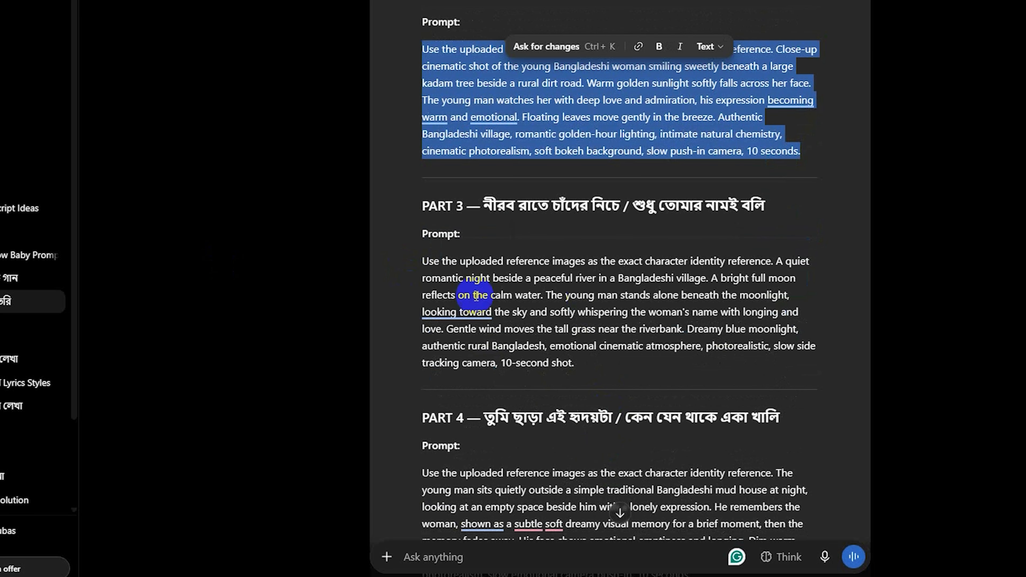
pyautogui.moveTo(427, 257); pyautogui.dragTo(613, 366)
pyautogui.hotkey('ctrl', 'c')
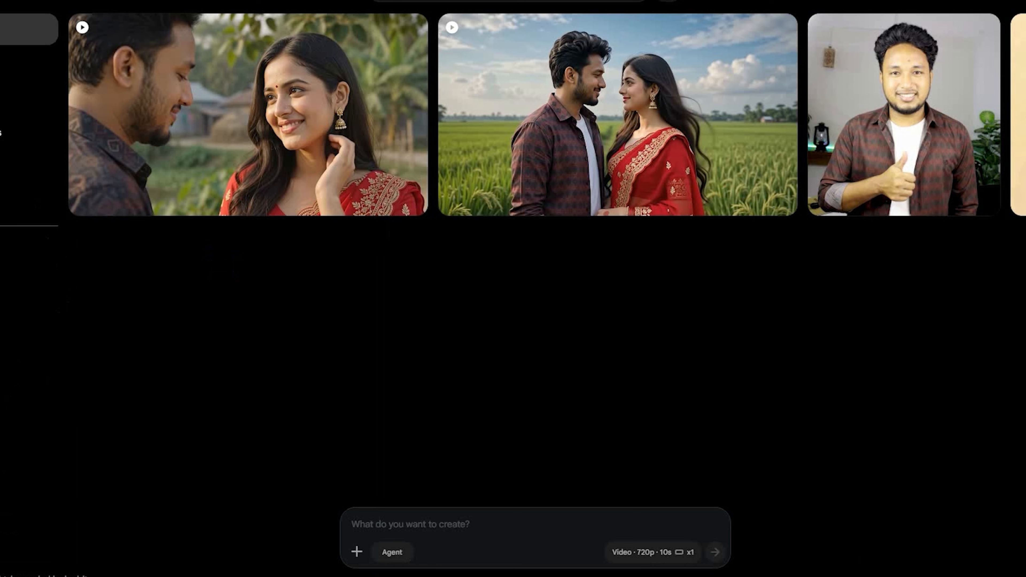
# - In Google Flow, attach both reference photos, paste the Part 3 prompt and generate the moonlit-river video
pyautogui.click(357, 551)
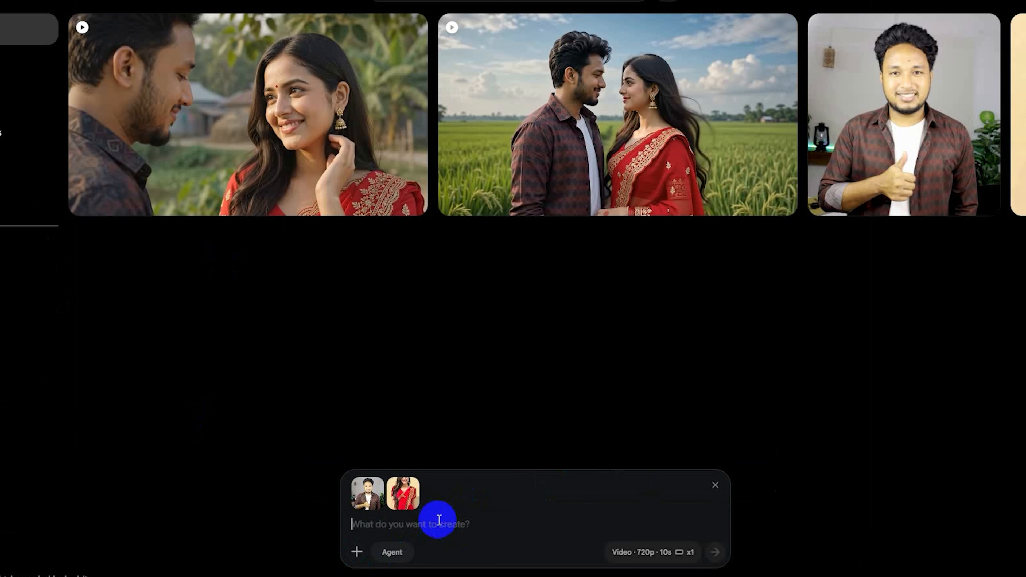
pyautogui.click(439, 520)
pyautogui.hotkey('ctrl', 'v')
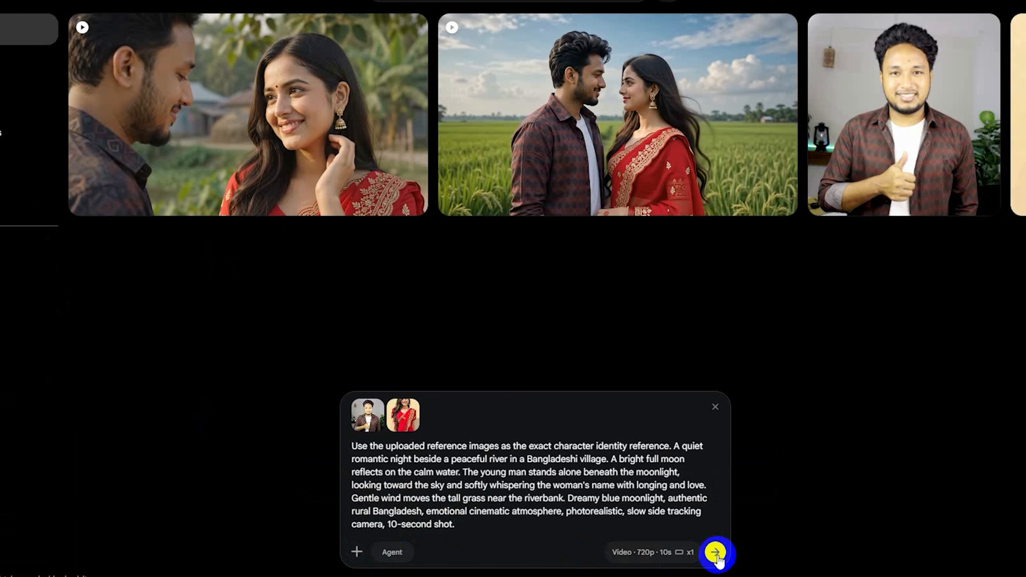
pyautogui.click(716, 552)
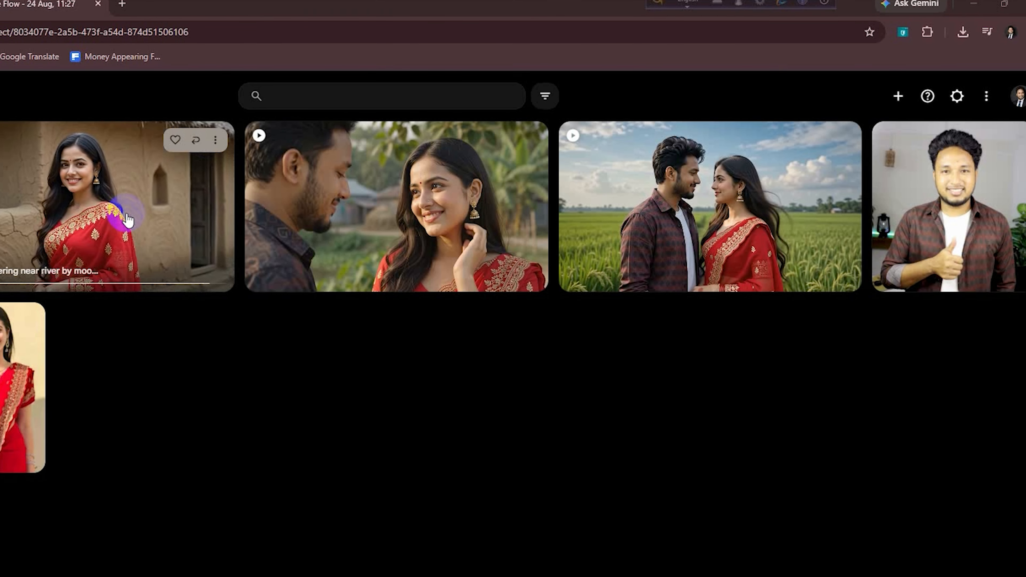
# - Open the generated clips for Parts 1 to 3 from the Flow project and download them
pyautogui.click(127, 220)
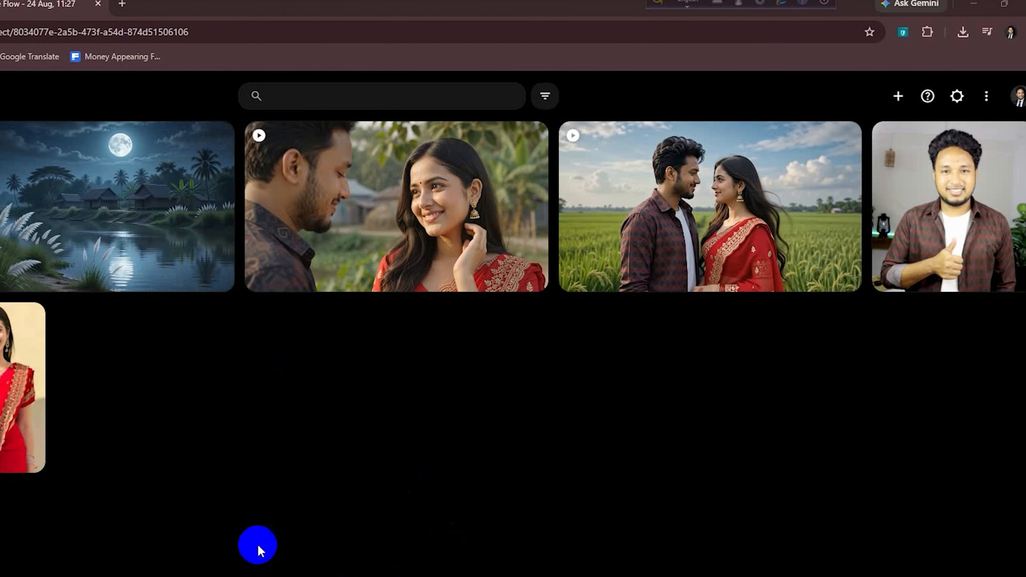
pyautogui.click(698, 206)
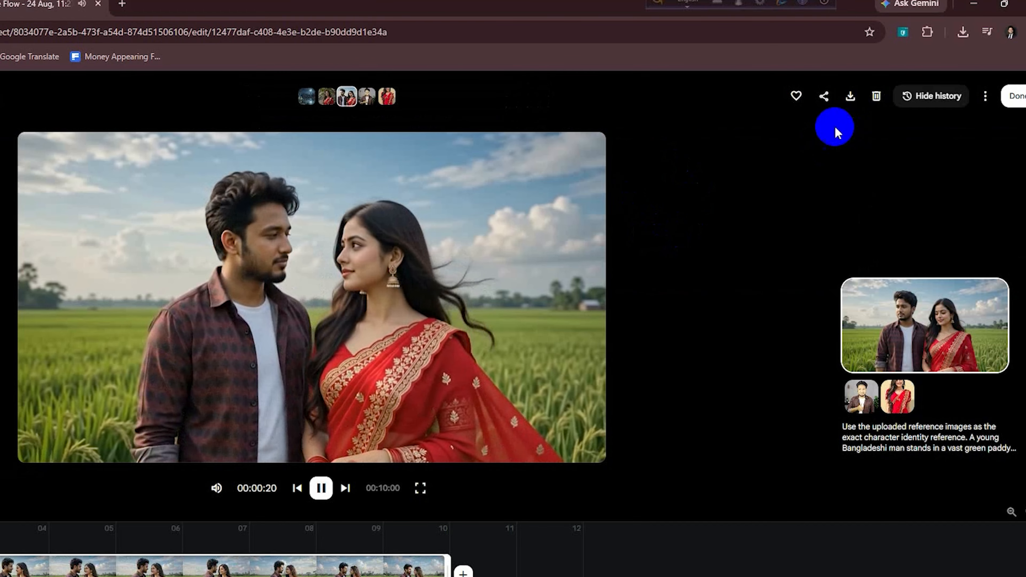
pyautogui.click(313, 482)
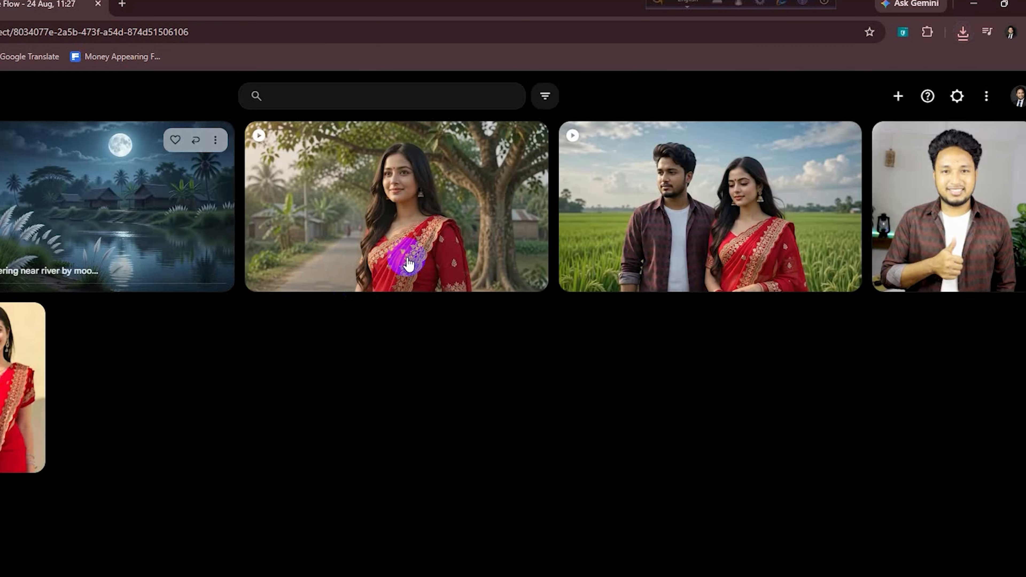
pyautogui.click(408, 263)
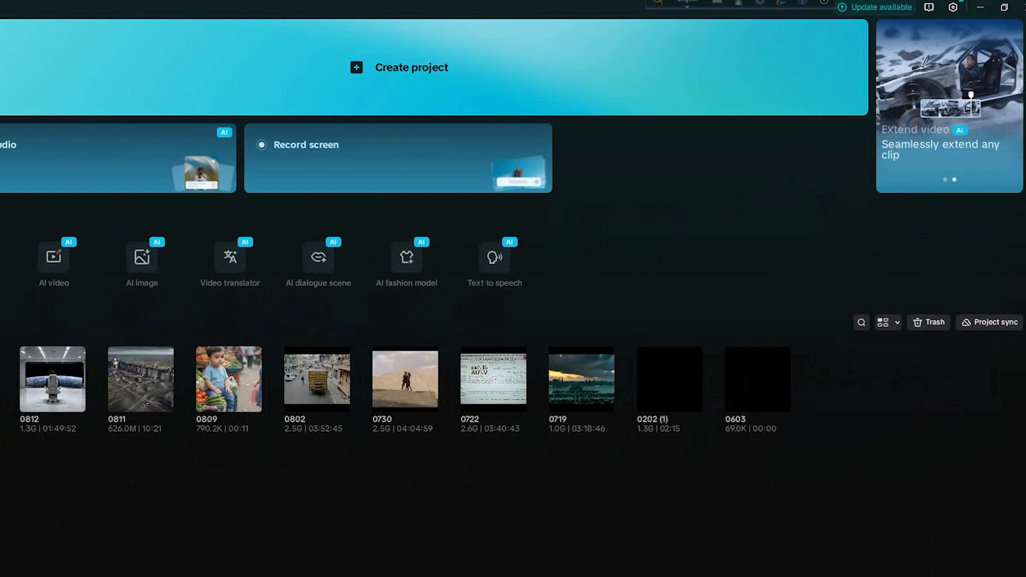
# - Switch to CapCut, create a project, import the three downloaded clips and place them in part order on the timeline
pyautogui.click(289, 103)
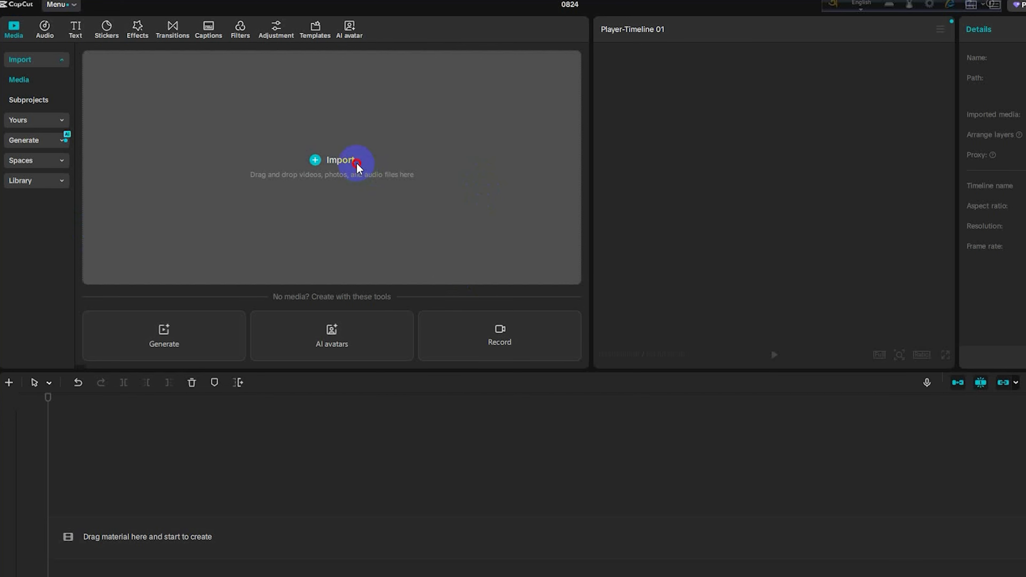
pyautogui.click(357, 166)
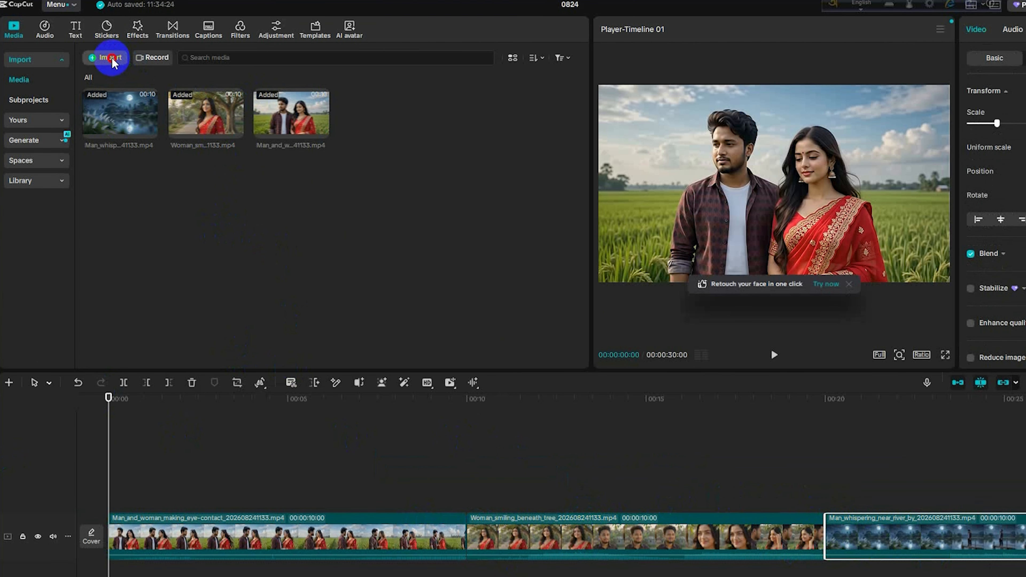
# - Import the song file শুধু তুমি.mp3 from the Downloads folder into the project media
pyautogui.click(106, 57)
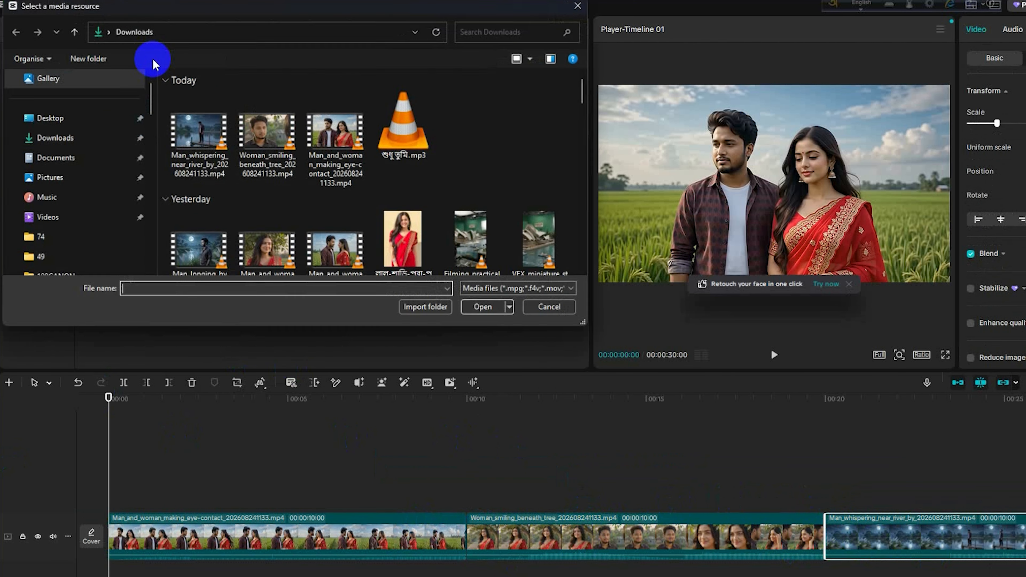
pyautogui.click(406, 125)
pyautogui.click(487, 310)
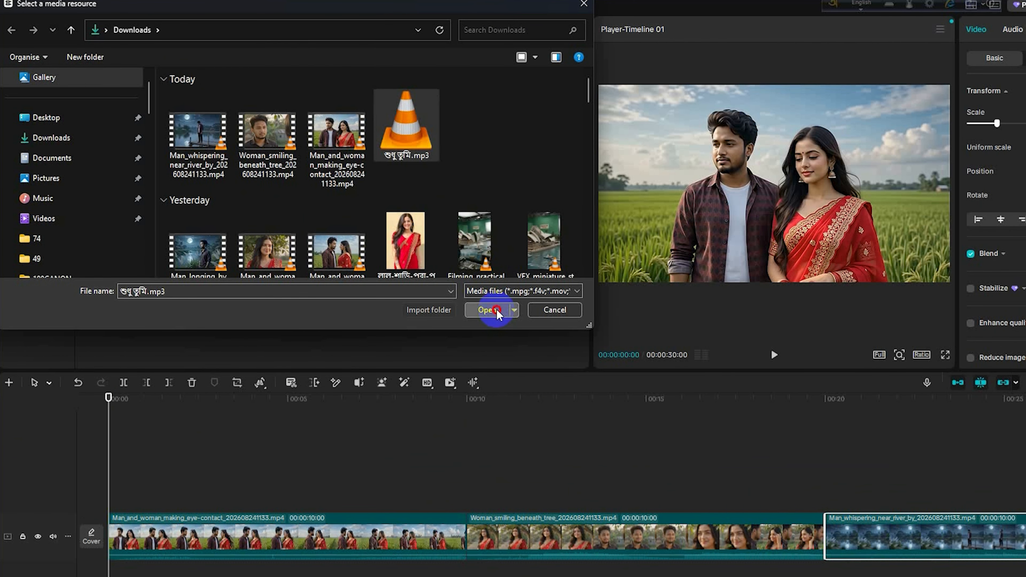
# - Extract the audio from all three timeline clips and delete the extracted audio segments
pyautogui.moveTo(415, 576); pyautogui.dragTo(941, 502)
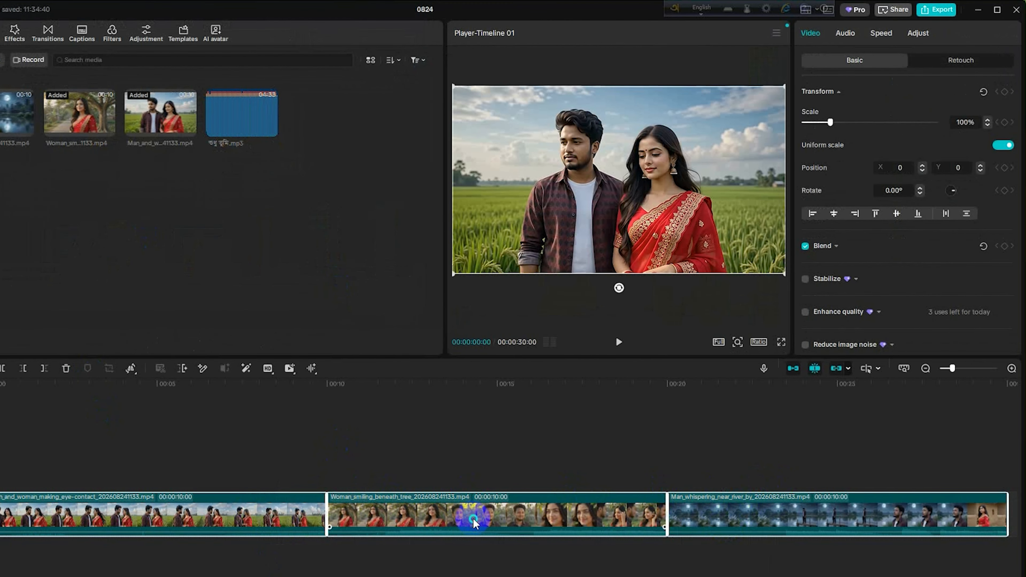
pyautogui.rightClick(624, 544)
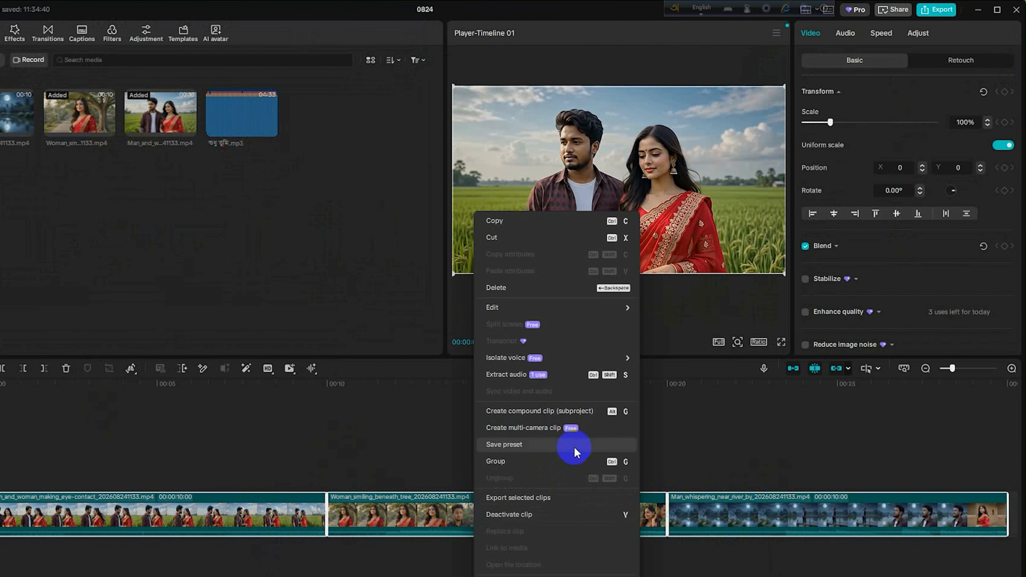
pyautogui.click(507, 373)
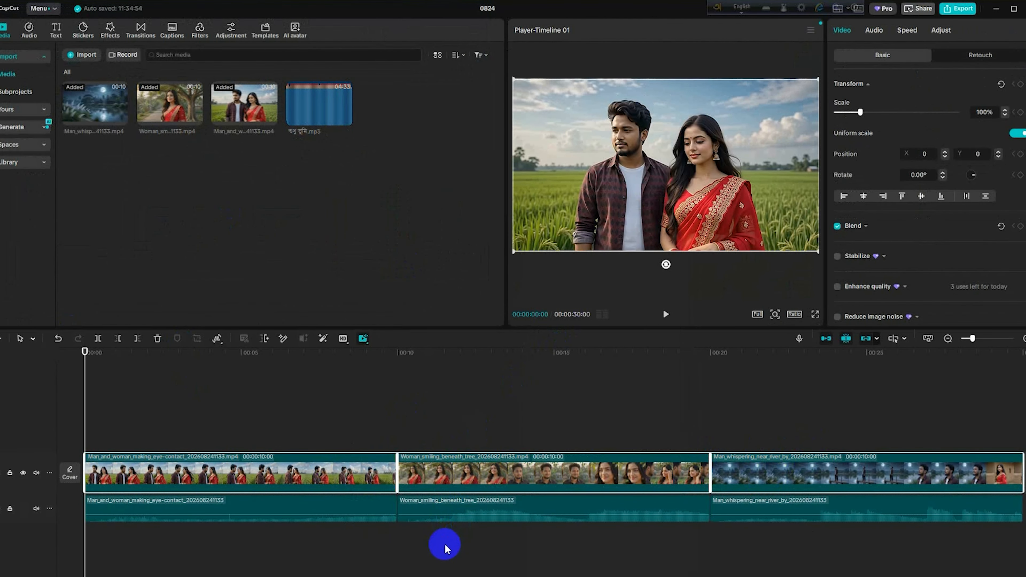
pyautogui.click(444, 548)
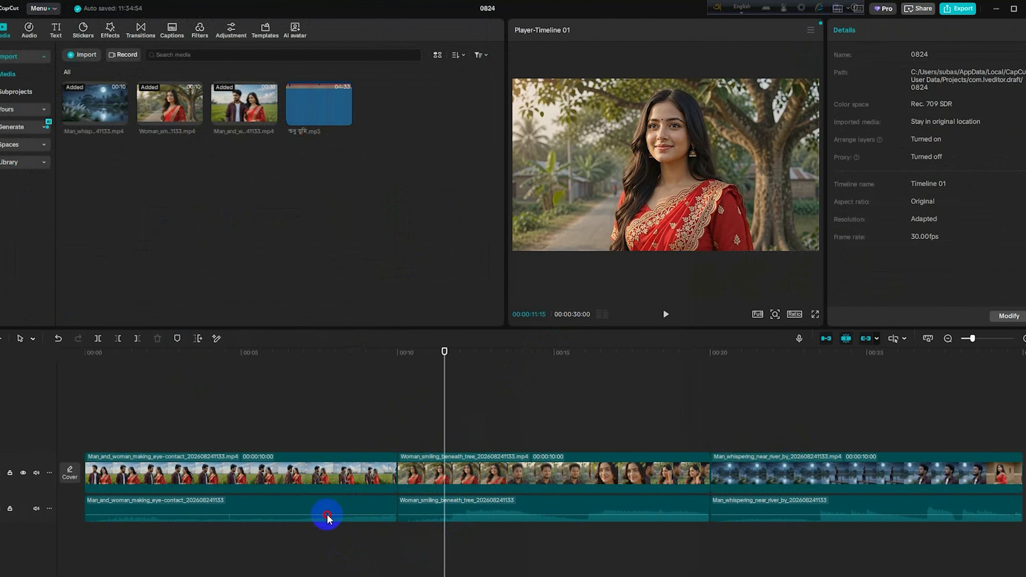
pyautogui.moveTo(332, 554); pyautogui.dragTo(706, 495)
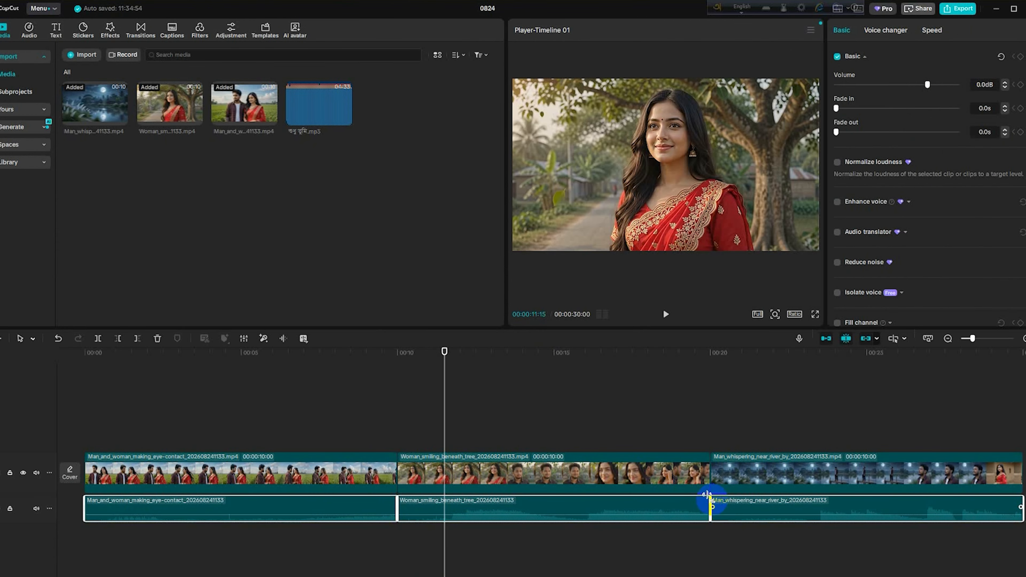
pyautogui.press('Delete')
# - Place the imported song beneath the video clips, starting at the beginning of the timeline
pyautogui.moveTo(327, 117); pyautogui.dragTo(80, 515)
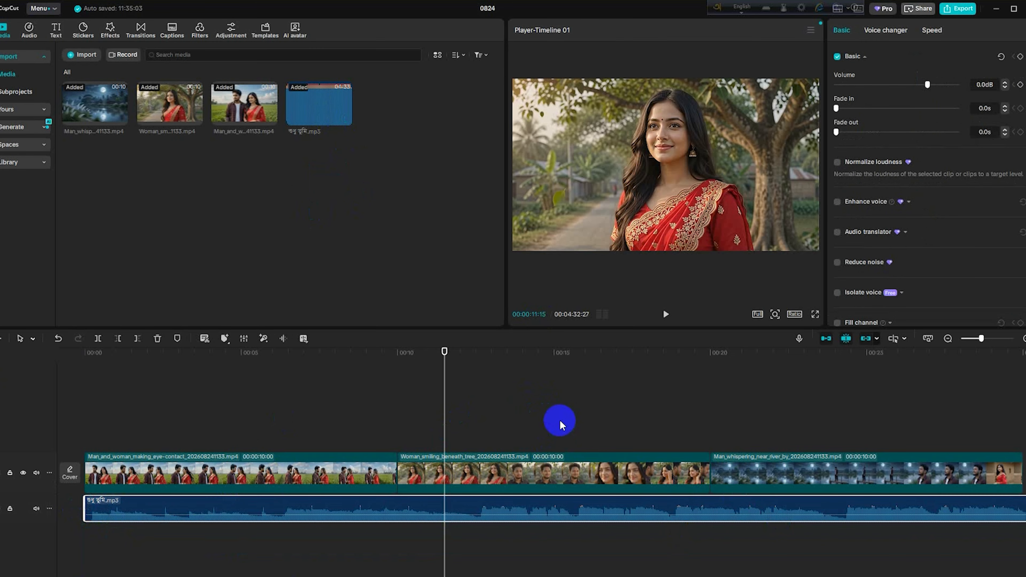
pyautogui.hscroll(9, 560, 420)
pyautogui.hscroll(-7, 547, 437)
# - Copy the three video clips together and place a pasted set directly after the originals on the main track at 0:30
pyautogui.moveTo(939, 438); pyautogui.dragTo(241, 475)
pyautogui.rightClick(241, 475)
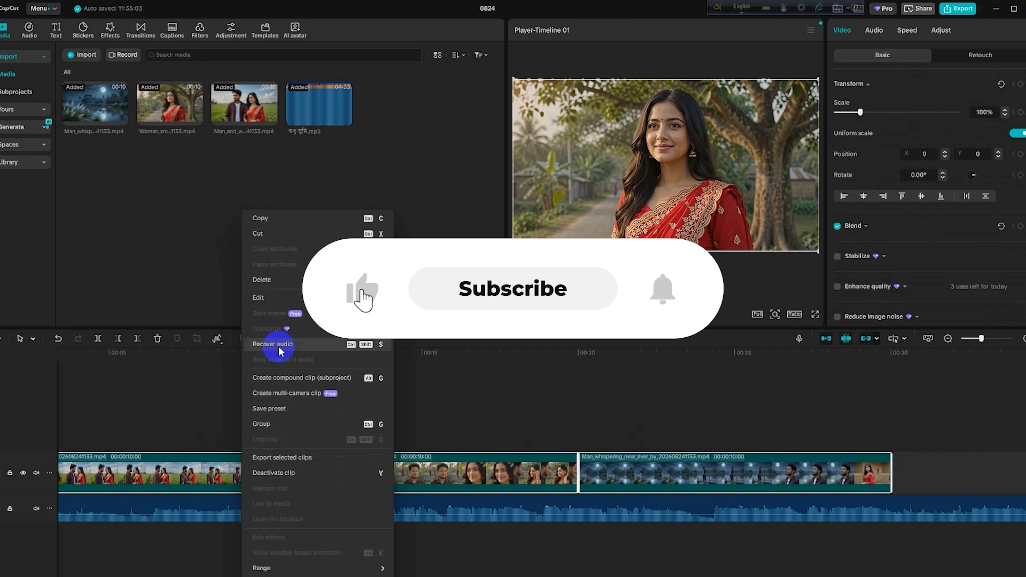
pyautogui.click(275, 218)
pyautogui.click(937, 470)
pyautogui.hscroll(10, 730, 470)
pyautogui.click(322, 472)
pyautogui.hotkey('ctrl', 'v')
pyautogui.moveTo(549, 428); pyautogui.dragTo(441, 478)
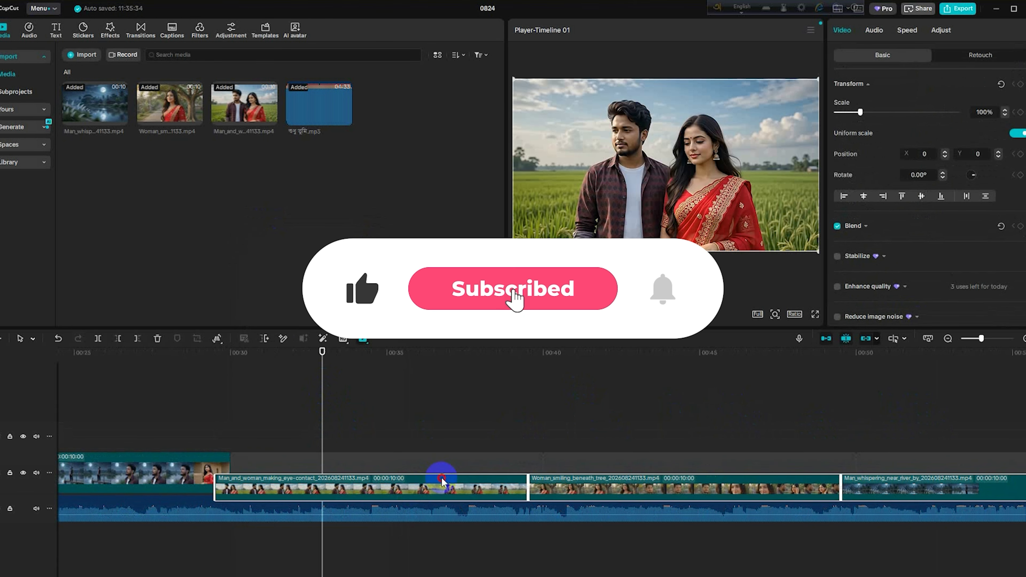
# - Paste the three-clip set two more times end to end on the main track, filling it up to 2:00
pyautogui.hscroll(10, 476, 456)
pyautogui.click(476, 455)
pyautogui.hotkey('ctrl', 'v')
pyautogui.moveTo(561, 437); pyautogui.dragTo(462, 486)
pyautogui.hscroll(10, 504, 477)
pyautogui.click(562, 465)
pyautogui.hotkey('ctrl', 'v')
pyautogui.moveTo(613, 439); pyautogui.dragTo(505, 483)
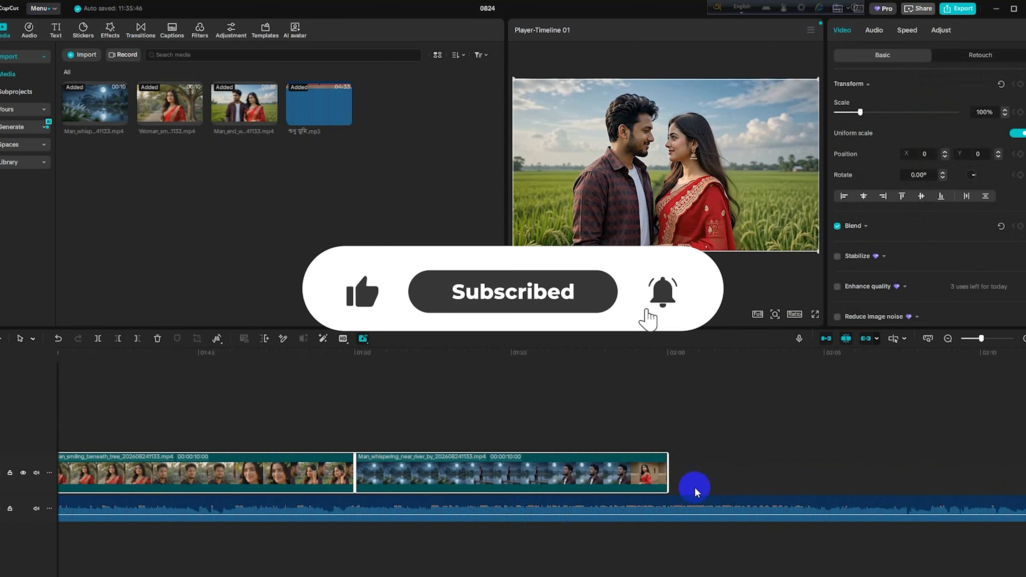
# - Paste another three-clip set and attach it to the end of the main track at 2:00
pyautogui.click(568, 471)
pyautogui.rightClick(546, 467)
pyautogui.click(572, 505)
pyautogui.moveTo(621, 439); pyautogui.dragTo(527, 482)
pyautogui.hscroll(10, 541, 475)
pyautogui.rightClick(543, 470)
pyautogui.click(577, 514)
pyautogui.hotkey('ctrl', 'z')
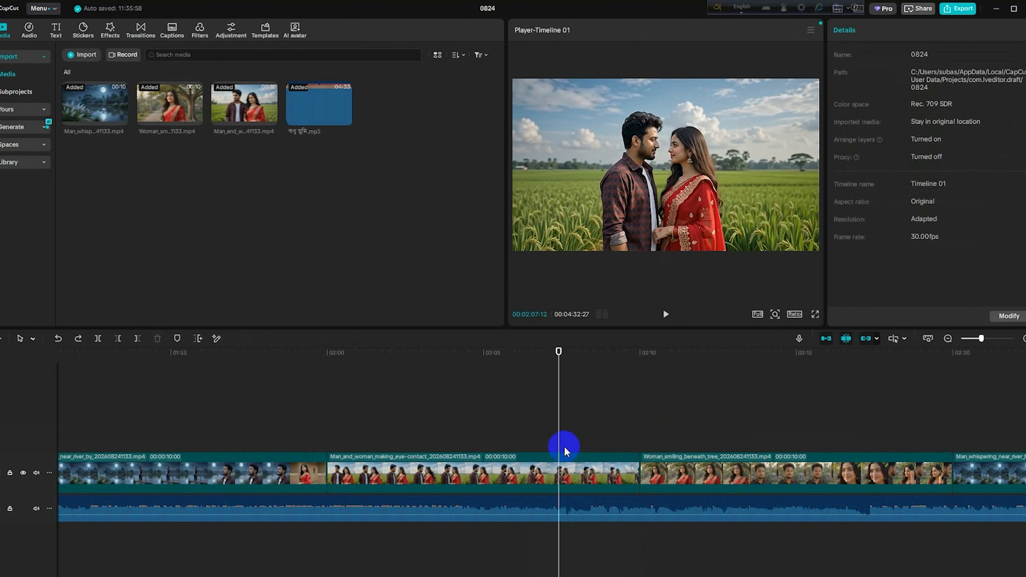
pyautogui.hscroll(10, 565, 448)
pyautogui.rightClick(698, 419)
pyautogui.click(728, 462)
pyautogui.hotkey('ctrl', 'z')
# - Paste two further three-clip sets onto the end of the main track, extending the video from 2:30 to 3:30
pyautogui.hscroll(10, 710, 468)
pyautogui.click(338, 406)
pyautogui.hotkey('ctrl', 'v')
pyautogui.moveTo(405, 433); pyautogui.dragTo(378, 481)
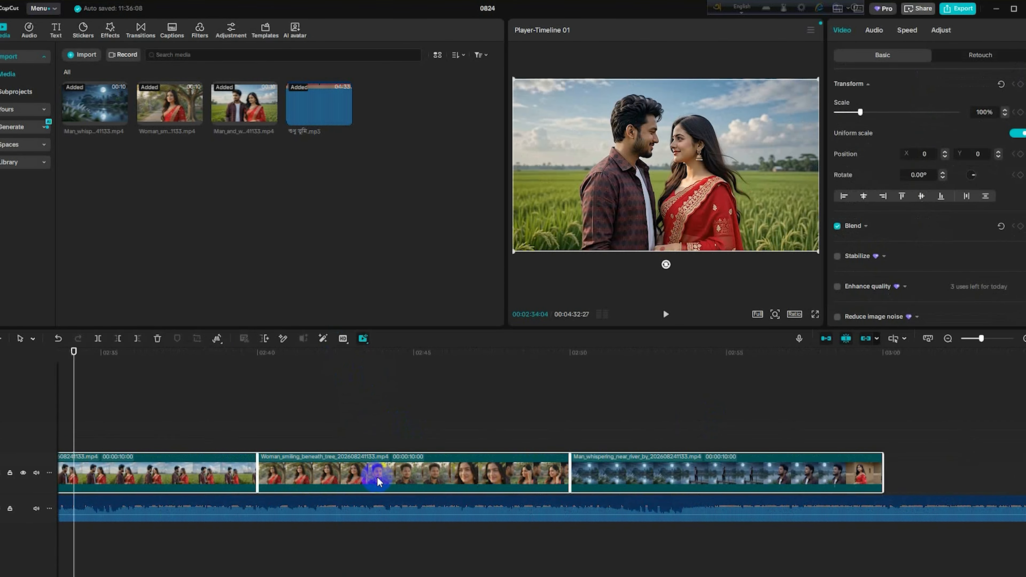
pyautogui.hscroll(10, 378, 479)
pyautogui.click(250, 356)
pyautogui.hotkey('ctrl', 'v')
pyautogui.moveTo(347, 436); pyautogui.dragTo(302, 471)
# - Append two more pasted three-clip sets to the main track, extending the video from 3:30 to 4:30
pyautogui.hscroll(10, 302, 467)
pyautogui.click(526, 469)
pyautogui.hotkey('ctrl', 'v')
pyautogui.moveTo(569, 437); pyautogui.dragTo(458, 481)
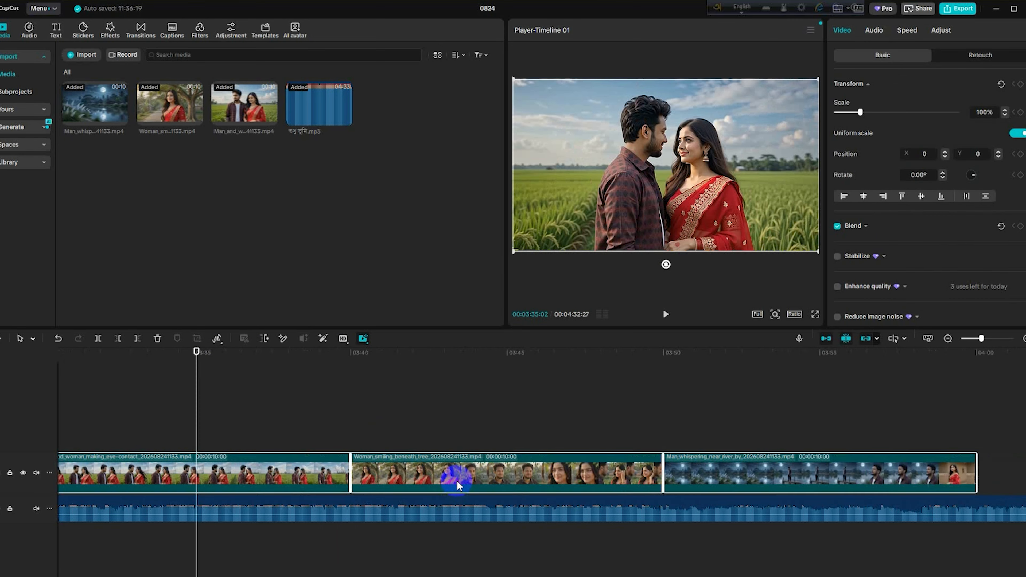
pyautogui.hscroll(10, 457, 482)
pyautogui.click(245, 370)
pyautogui.rightClick(223, 459)
pyautogui.click(261, 502)
pyautogui.moveTo(343, 438); pyautogui.dragTo(293, 478)
# - Append a last three-clip set at 4:30, trim its first clip to the song's end and delete the two clips beyond it
pyautogui.hscroll(5, 294, 478)
pyautogui.click(679, 405)
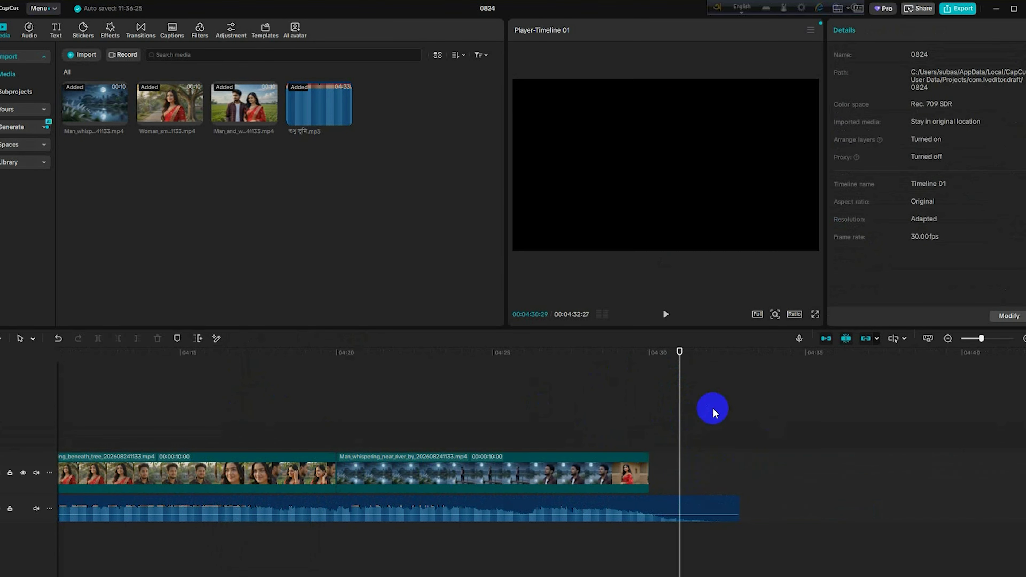
pyautogui.hotkey('ctrl', 'v')
pyautogui.moveTo(802, 439); pyautogui.dragTo(772, 479)
pyautogui.moveTo(961, 480); pyautogui.dragTo(740, 481)
pyautogui.moveTo(1007, 501); pyautogui.dragTo(808, 473)
pyautogui.press('Delete')
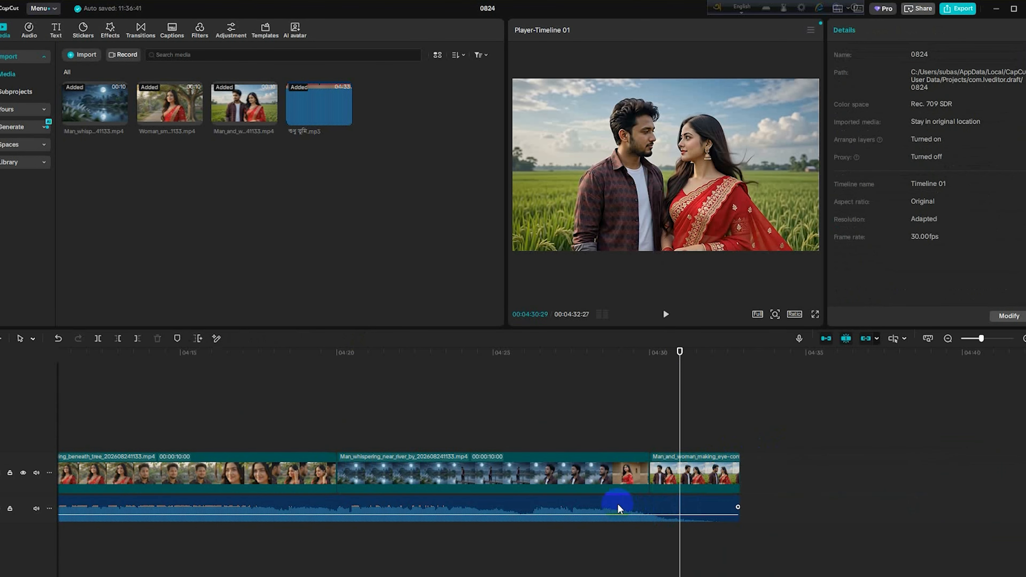
# - Export the completed timeline as a 4K HEVC mp4 video at 30fps
pyautogui.hscroll(-3, 496, 490)
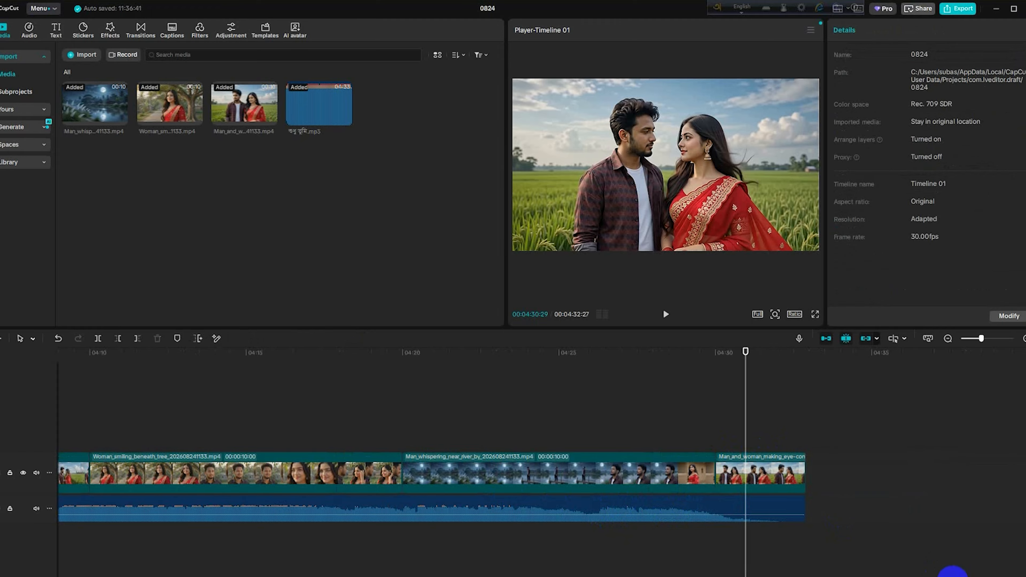
pyautogui.moveTo(905, 576); pyautogui.dragTo(810, 576)
pyautogui.scroll(-10, 453, 486)
pyautogui.click(100, 372)
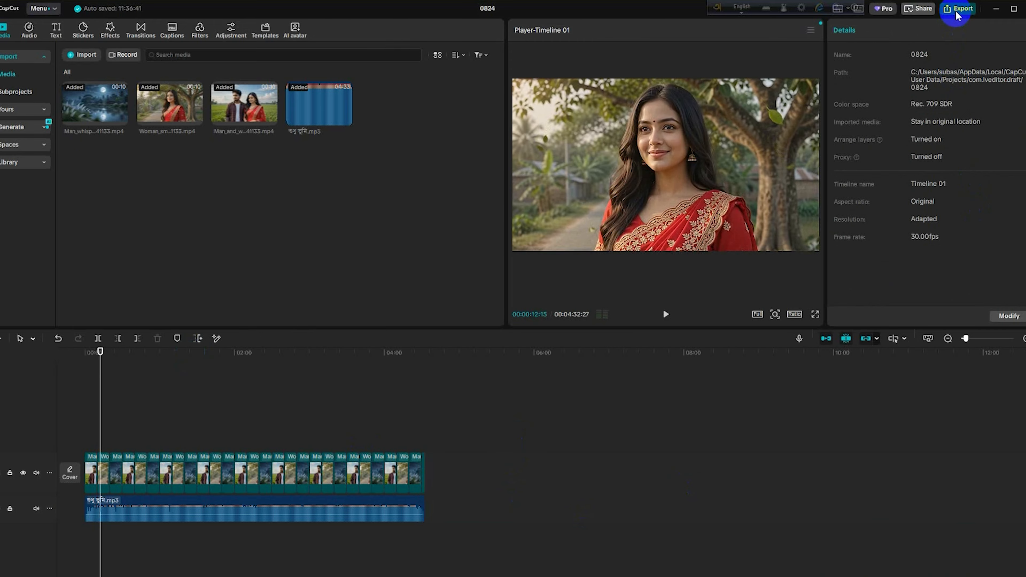
pyautogui.click(957, 15)
pyautogui.click(634, 239)
pyautogui.click(606, 245)
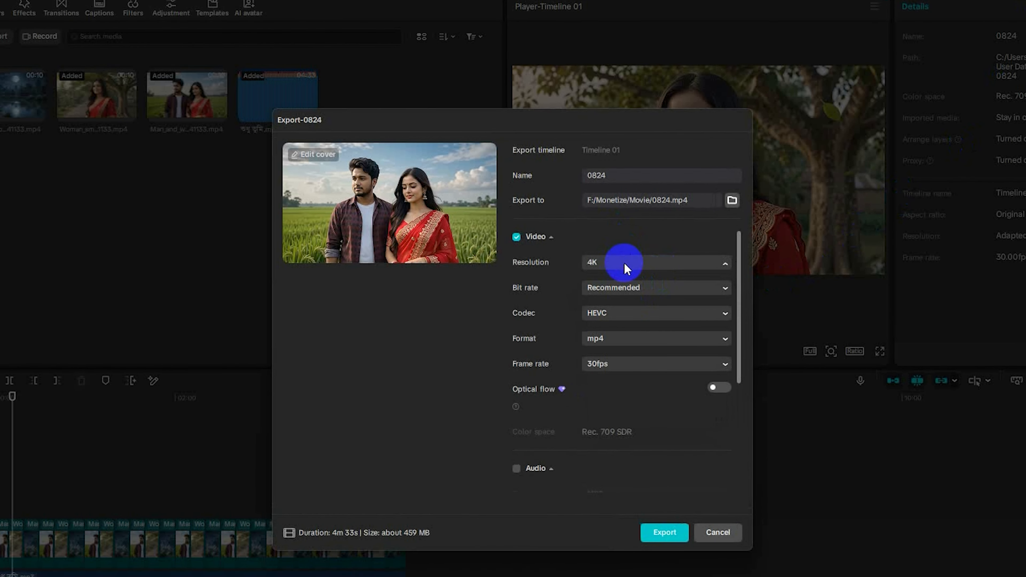
pyautogui.click(609, 379)
pyautogui.click(664, 539)
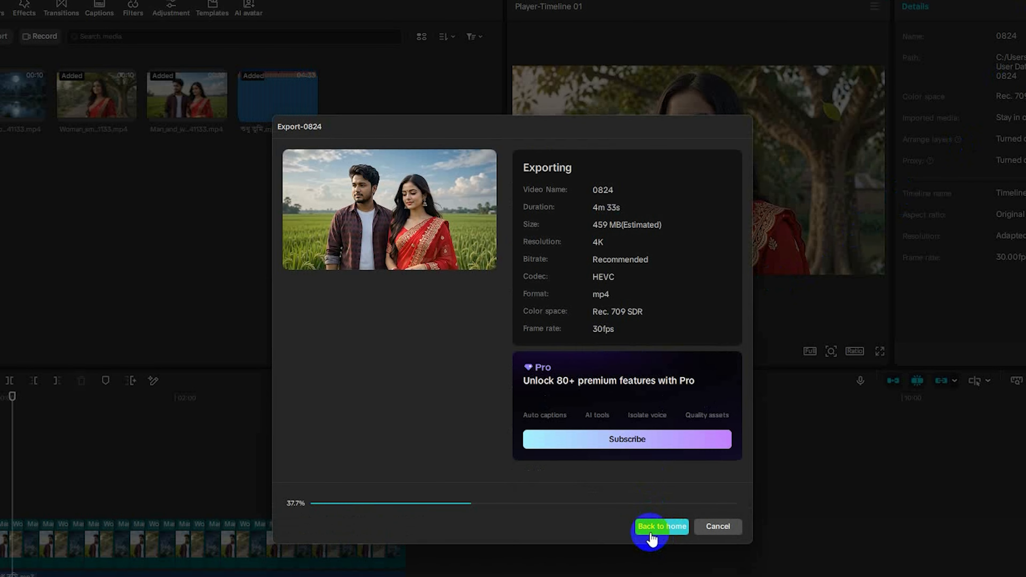